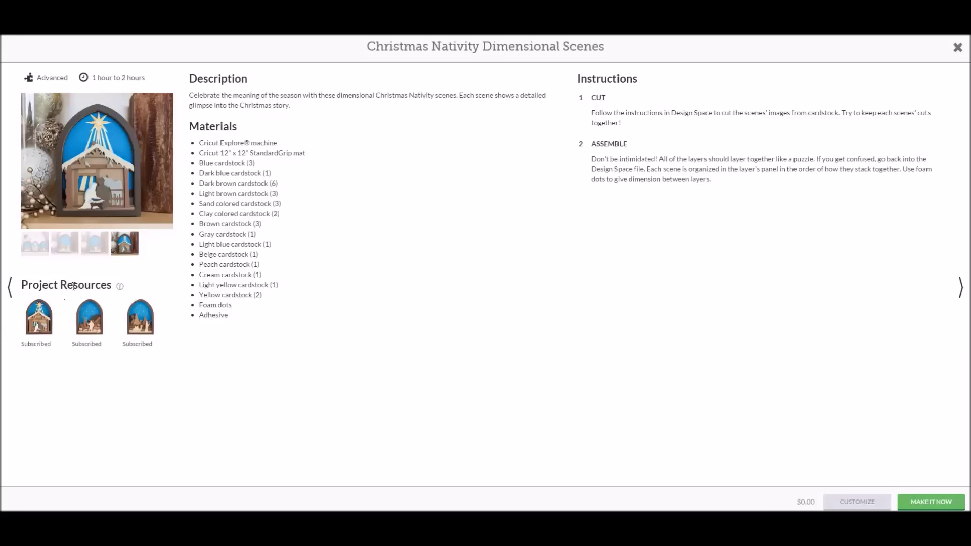
Step: Preview the cutting mats of the Christmas Nativity Dimensional Scenes project, and close the project without cutting
mouse_move(120, 288)
click(935, 503)
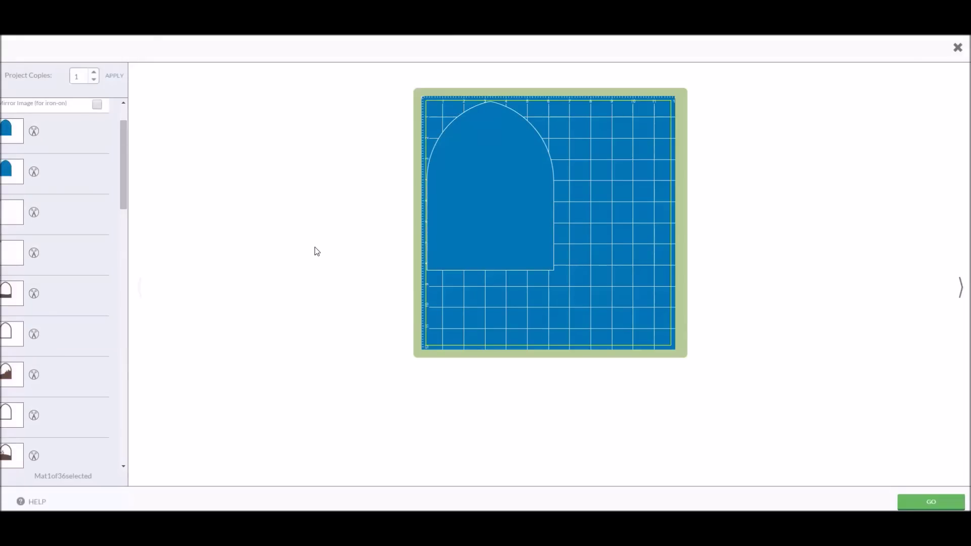
scroll(123, 140, up, 1)
scroll(122, 138, up, 2)
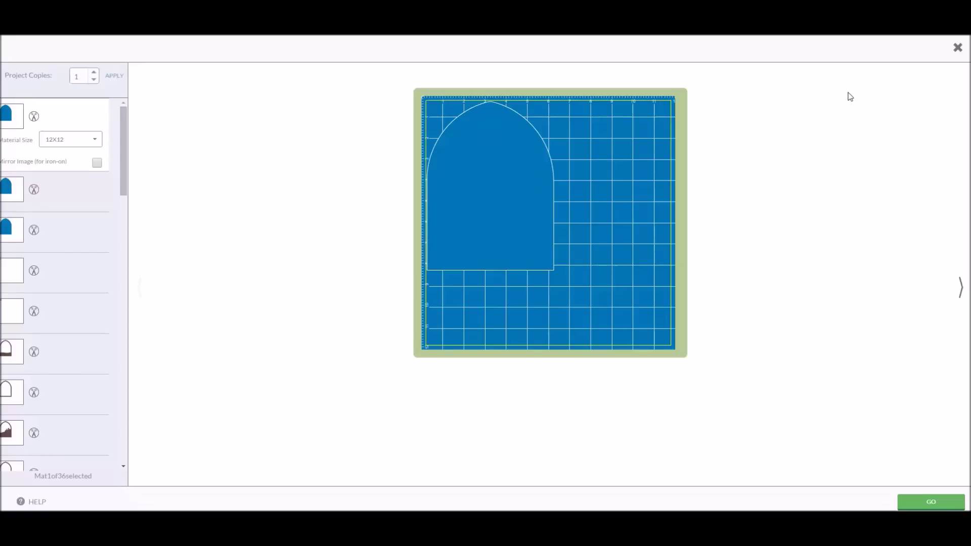
click(958, 48)
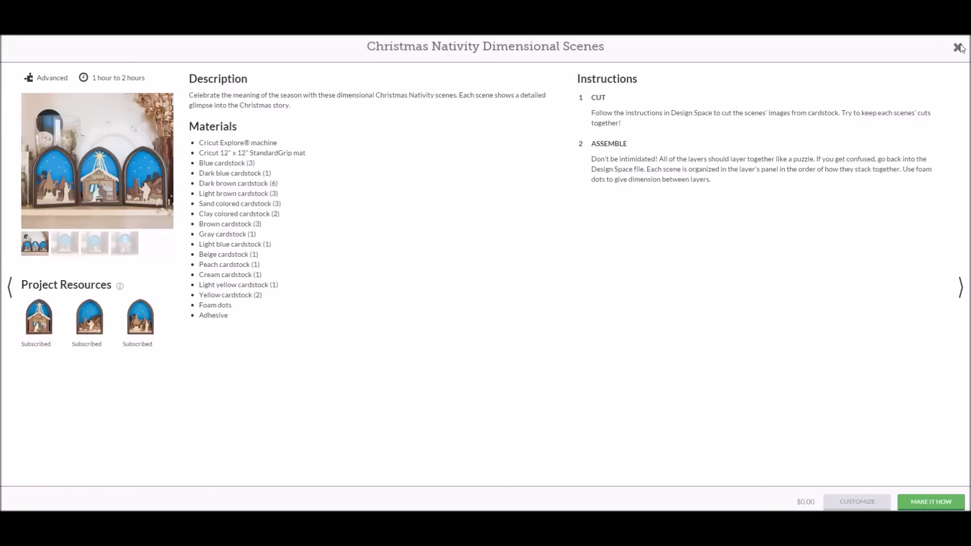
click(958, 47)
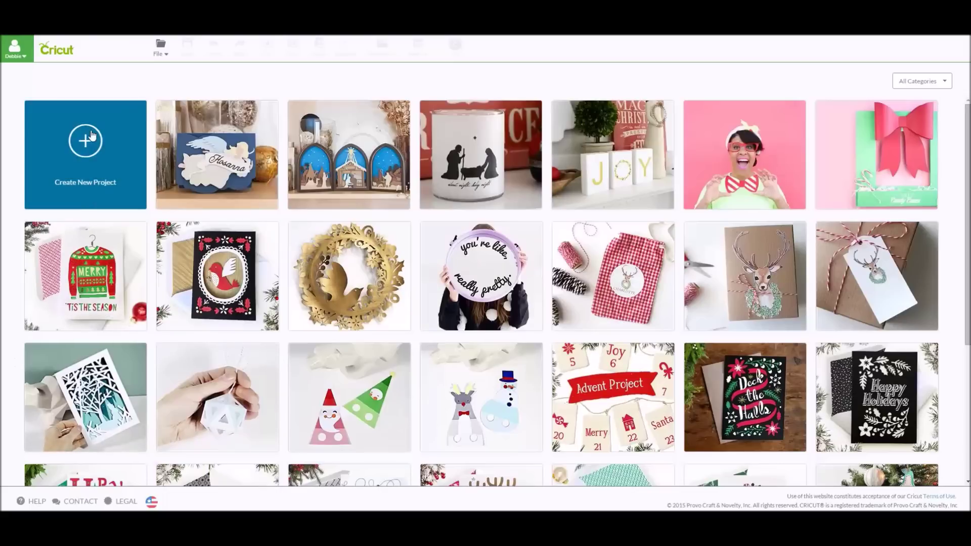
Step: Create a new project and browse the insertable images by cartridge
click(87, 150)
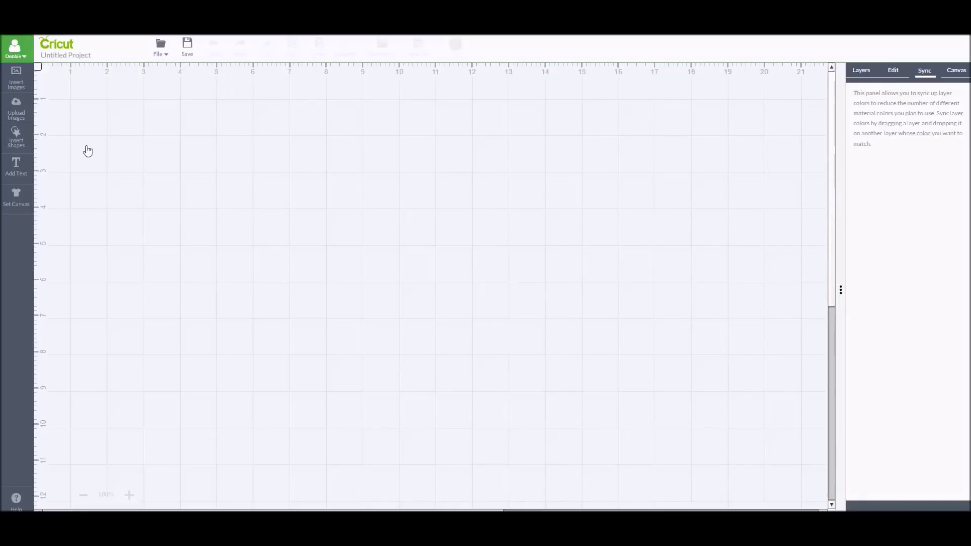
click(18, 86)
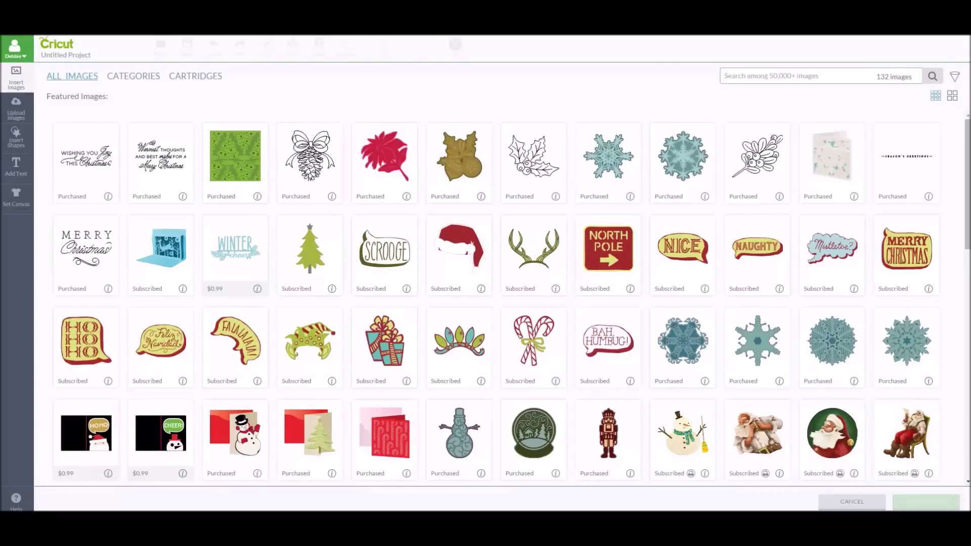
click(210, 79)
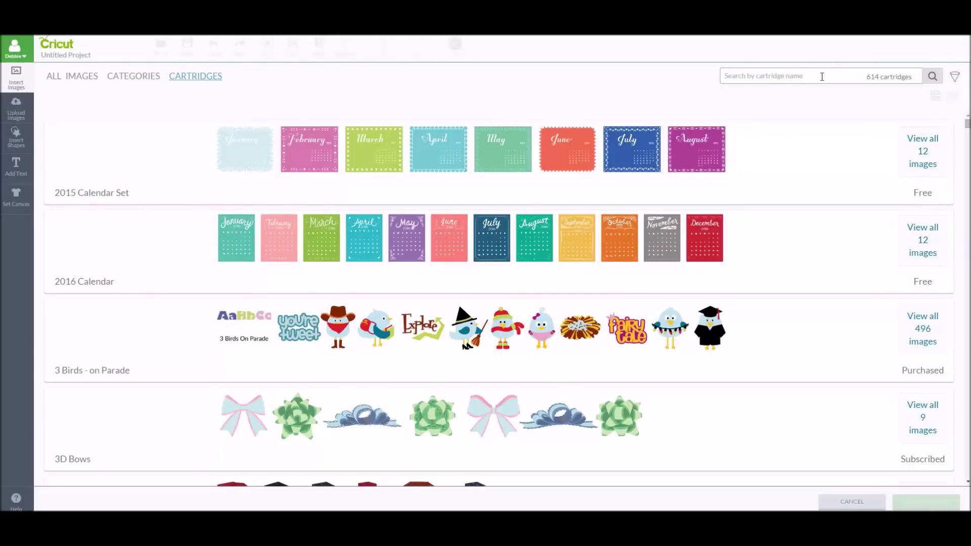
Step: Search the cartridges for "Dimensional Scenes" and view all images of the Dimensional Scenes - Nativity cartridge
click(771, 76)
text(Dimensional Scenes)
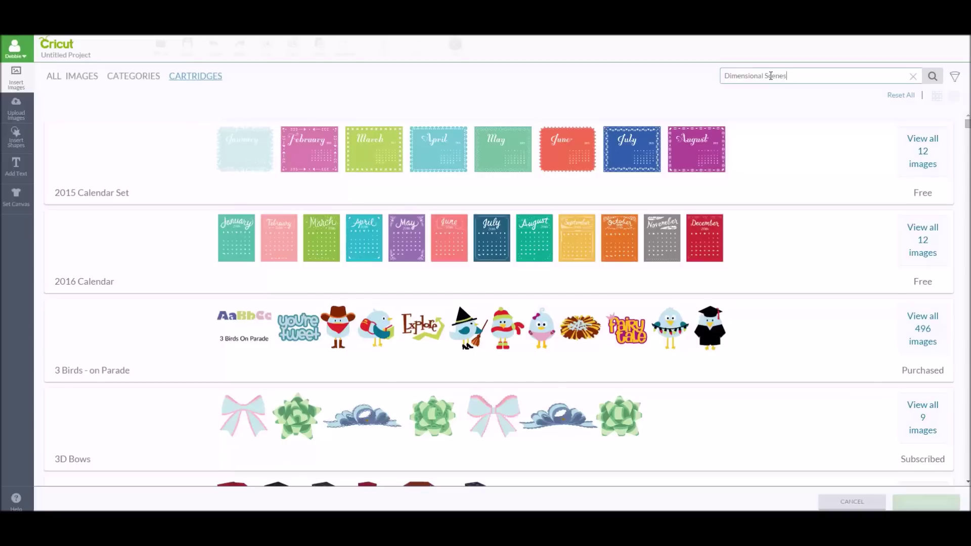
key(Return)
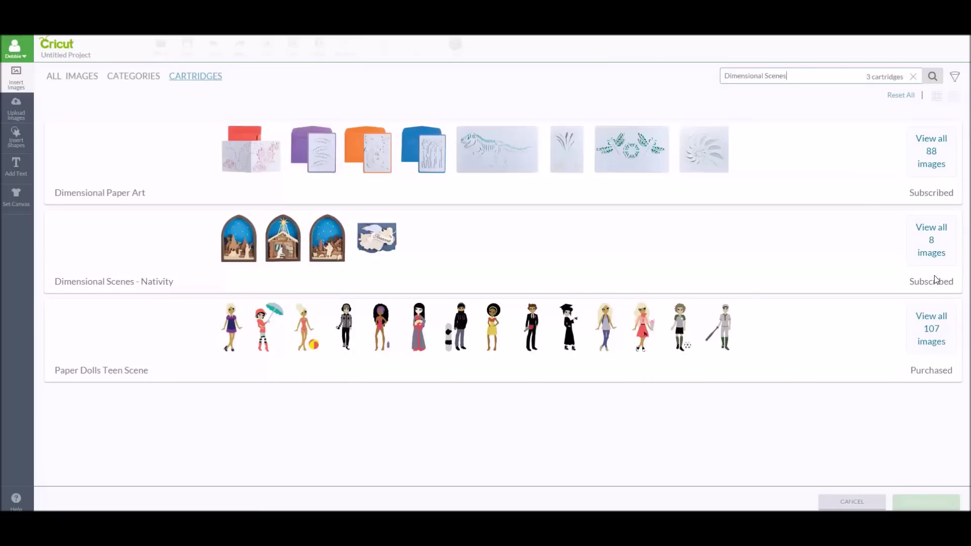
click(935, 243)
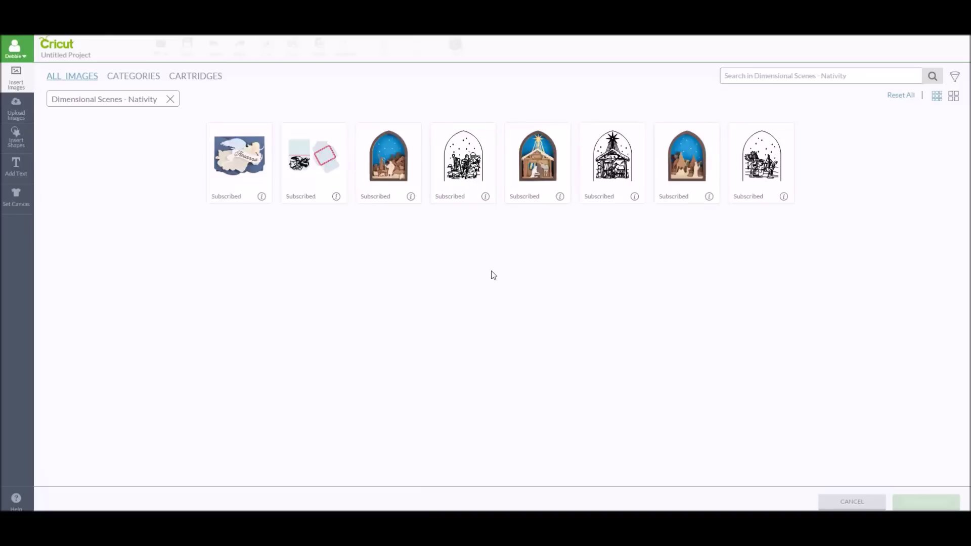
Step: Insert the layered Holy Family nativity scene, its black line-drawing version and the Hosanna angel card onto the canvas
click(400, 135)
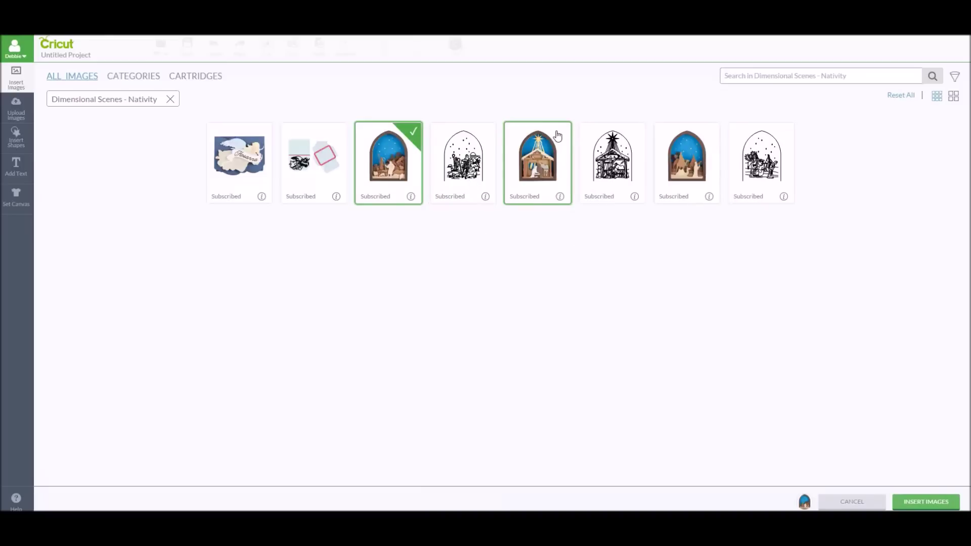
click(417, 133)
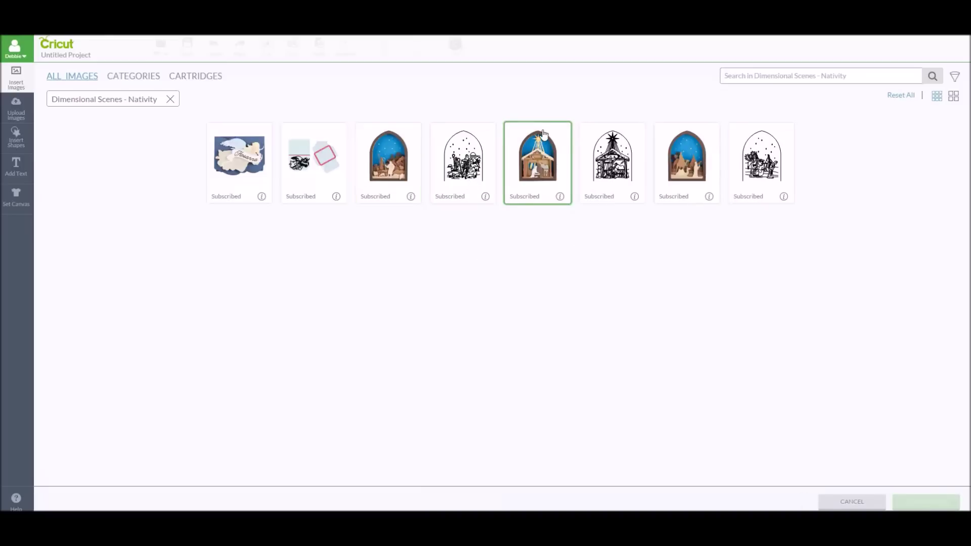
click(546, 133)
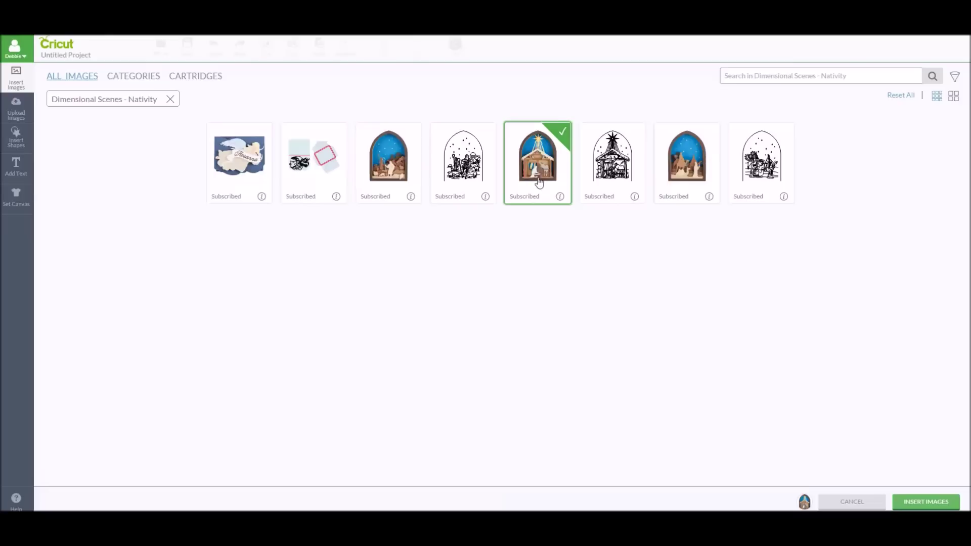
click(632, 137)
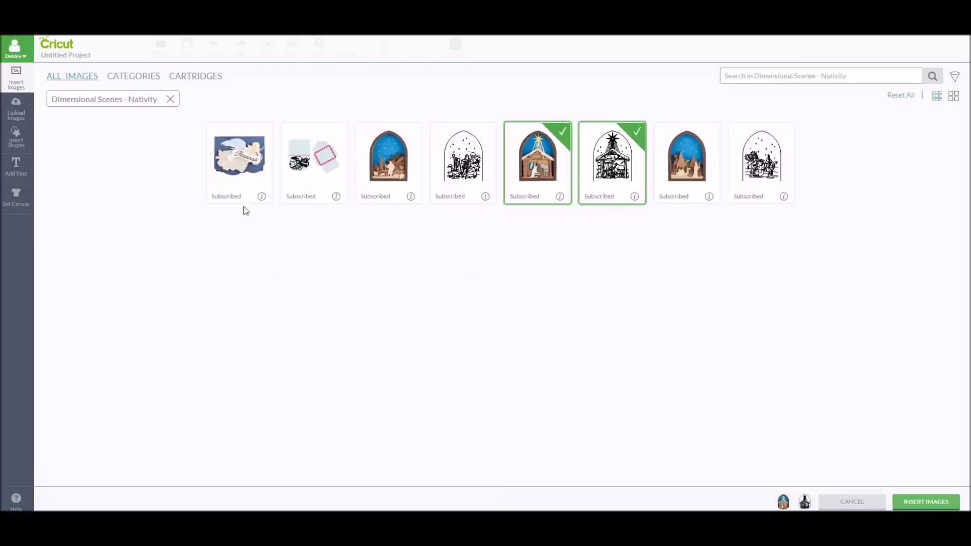
click(244, 143)
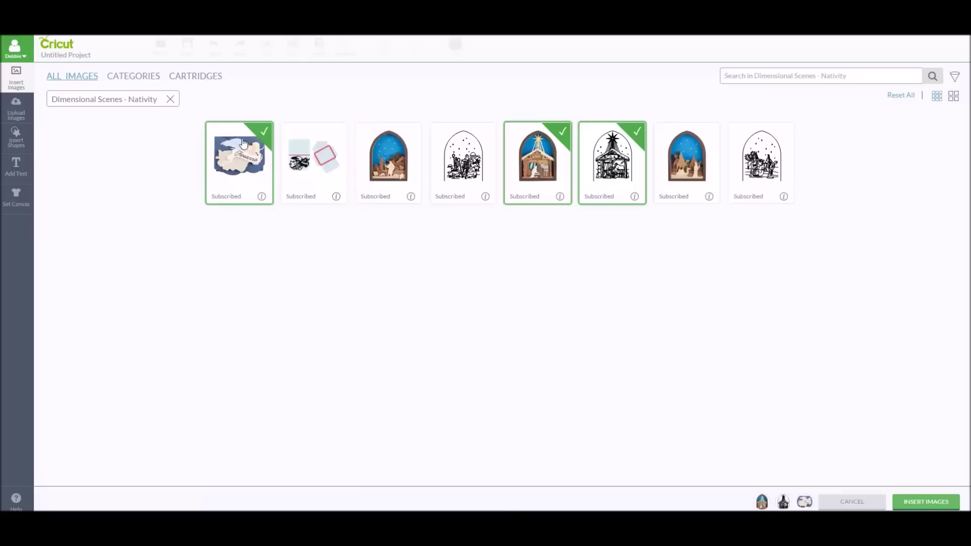
click(920, 503)
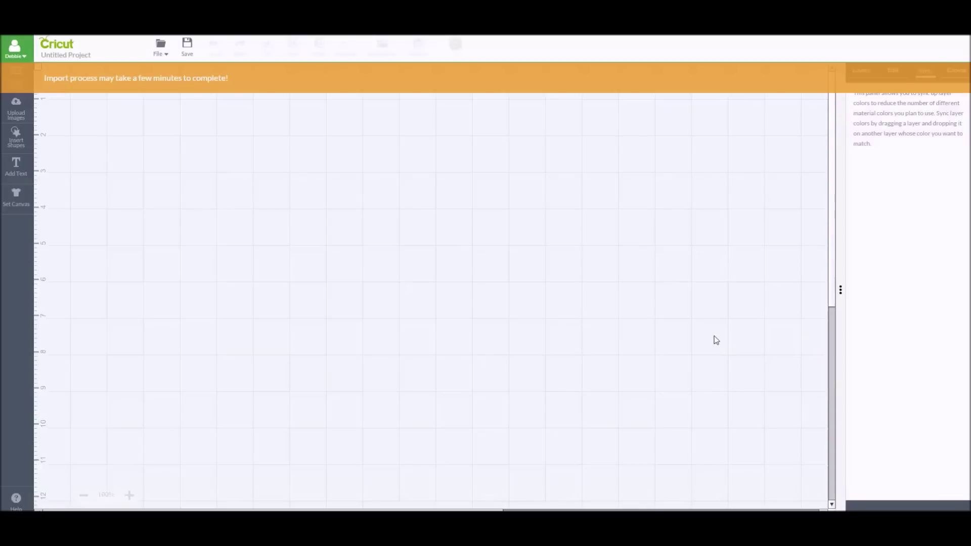
Step: Spread the three inserted images apart in a row near the top of the canvas
drag(359, 344, 174, 177)
drag(302, 321, 449, 142)
drag(131, 193, 136, 204)
drag(312, 178, 312, 191)
mouse_move(444, 188)
mouse_down()
mouse_move(449, 194)
mouse_move(444, 185)
mouse_move(439, 191)
mouse_up()
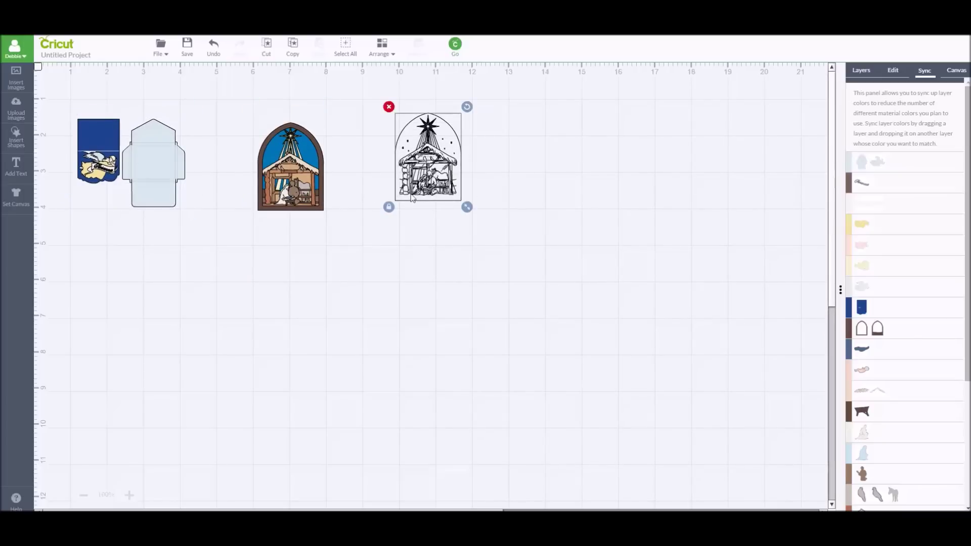
Step: Set the layered nativity scene's height to 8 in and move it to about X 13.89 in, Y 0.62 in
click(306, 175)
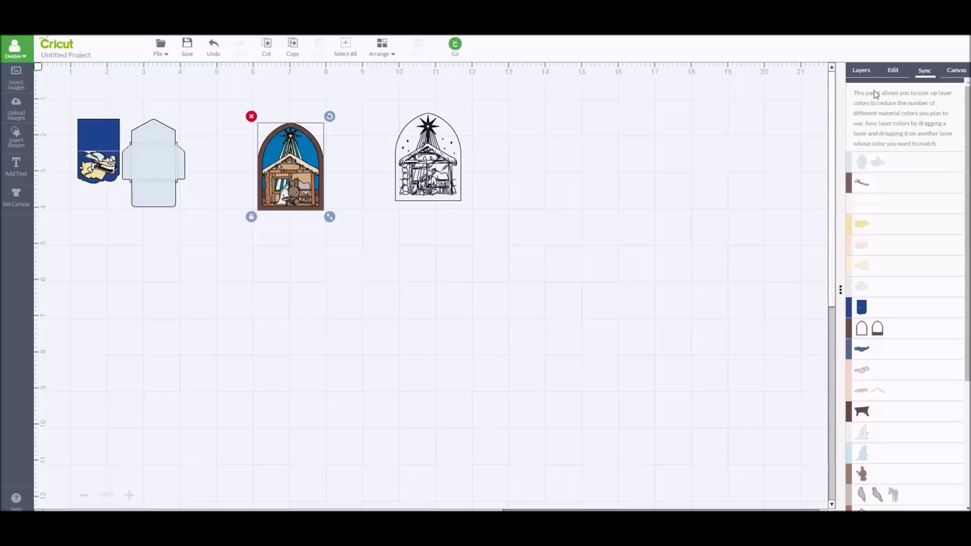
click(893, 75)
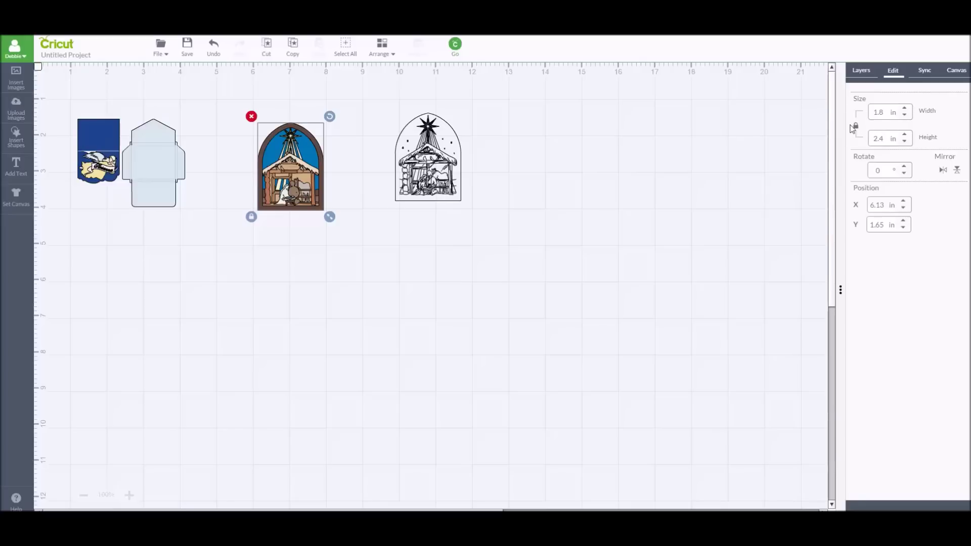
double_click(887, 136)
key(Return)
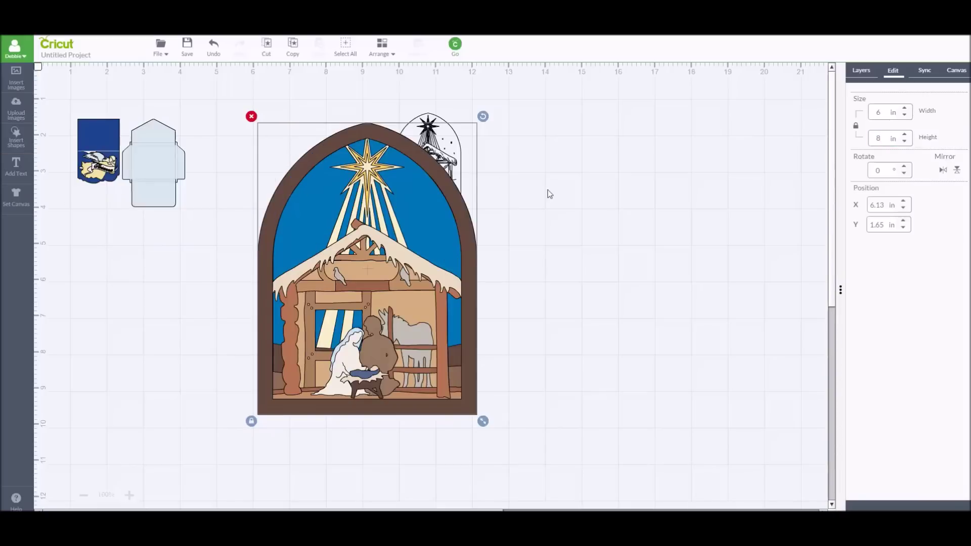
drag(447, 139, 731, 102)
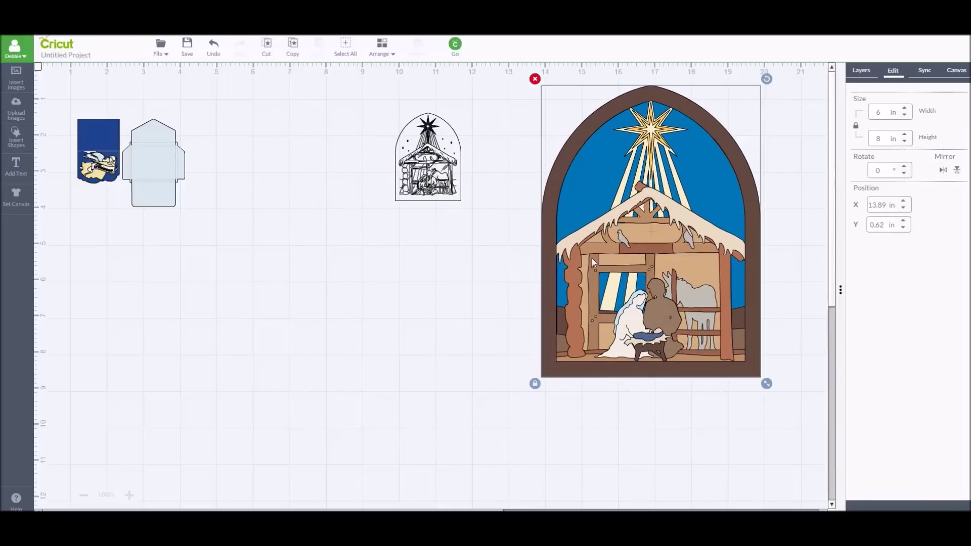
Step: Move the nativity line drawing to about X 7.42 in, Y 1.56 in and set its height to 6 in
click(863, 72)
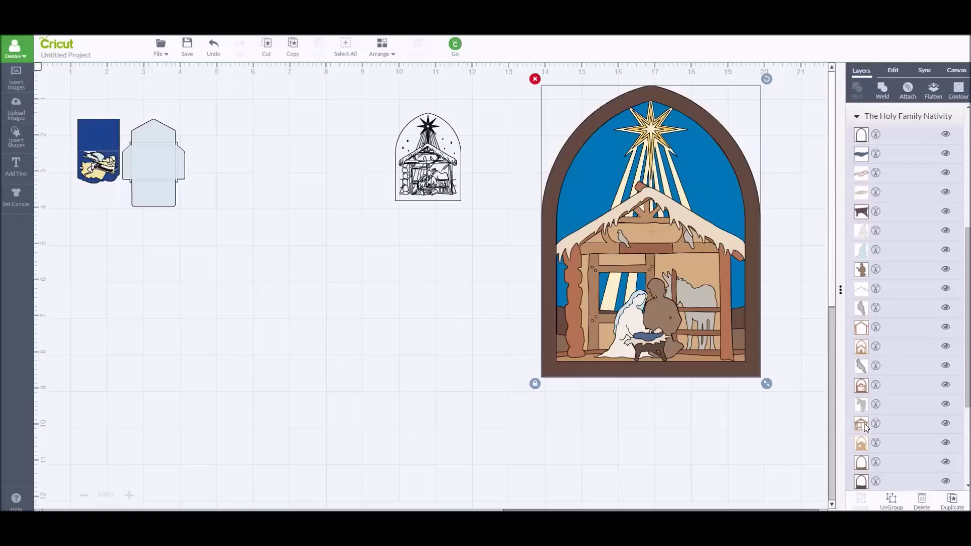
drag(966, 364, 969, 289)
mouse_move(417, 159)
mouse_down()
mouse_move(327, 167)
mouse_move(347, 161)
mouse_up()
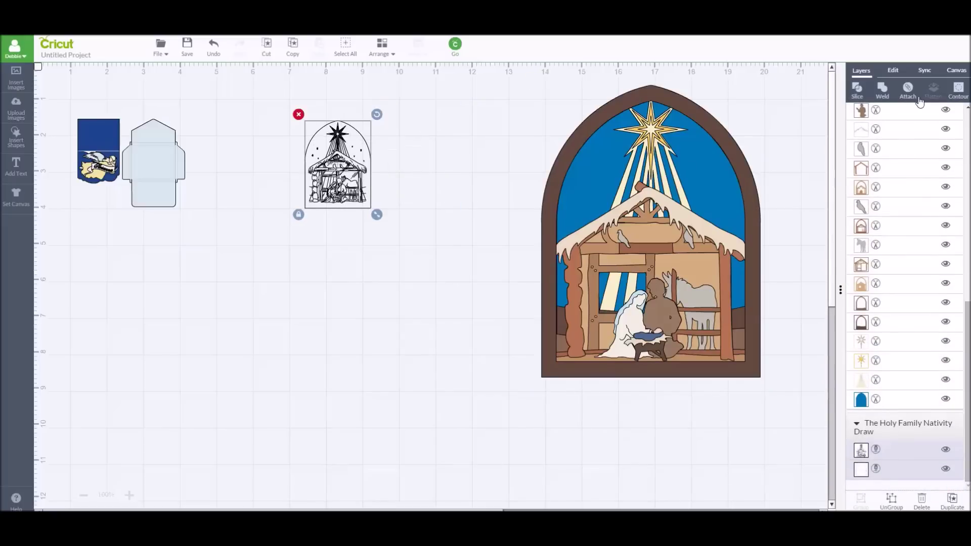
click(894, 71)
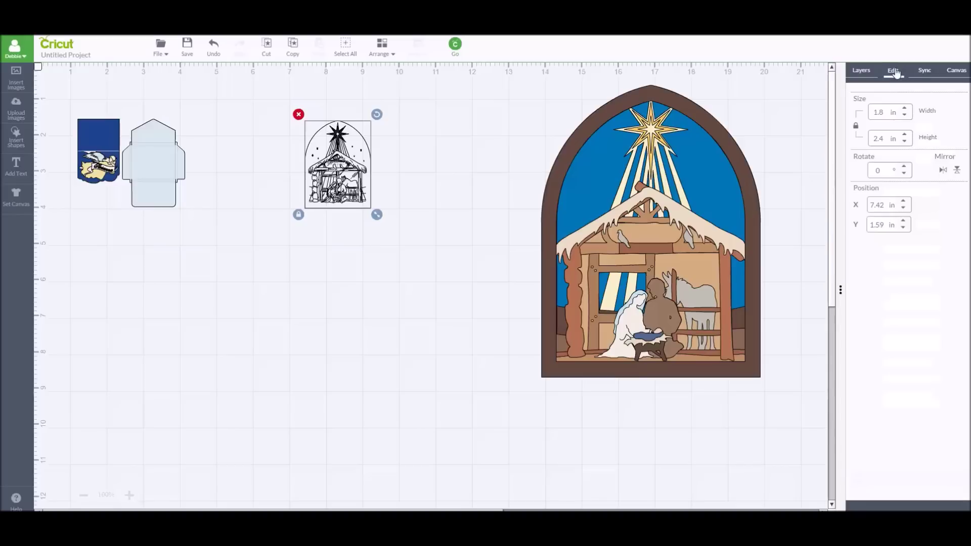
double_click(880, 139)
text(6)
key(Return)
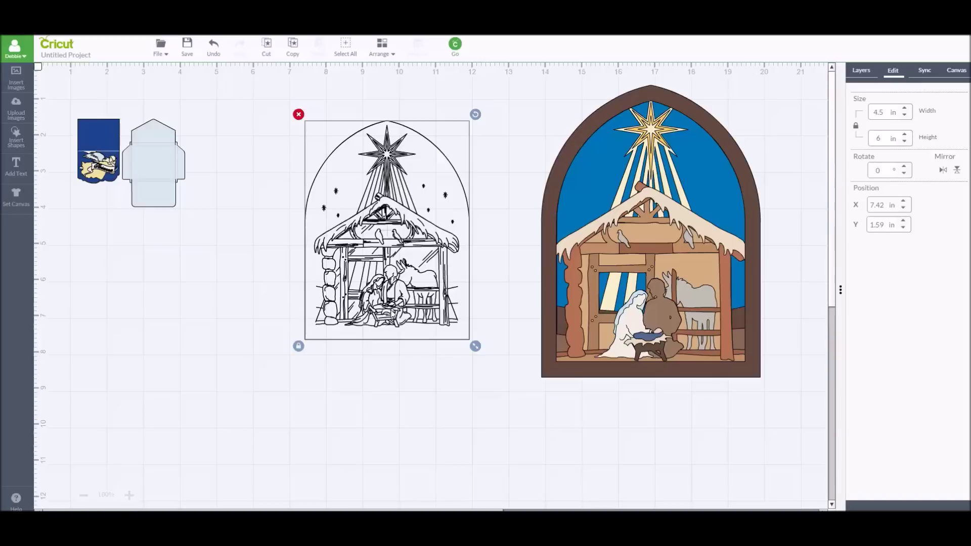
drag(426, 276, 426, 275)
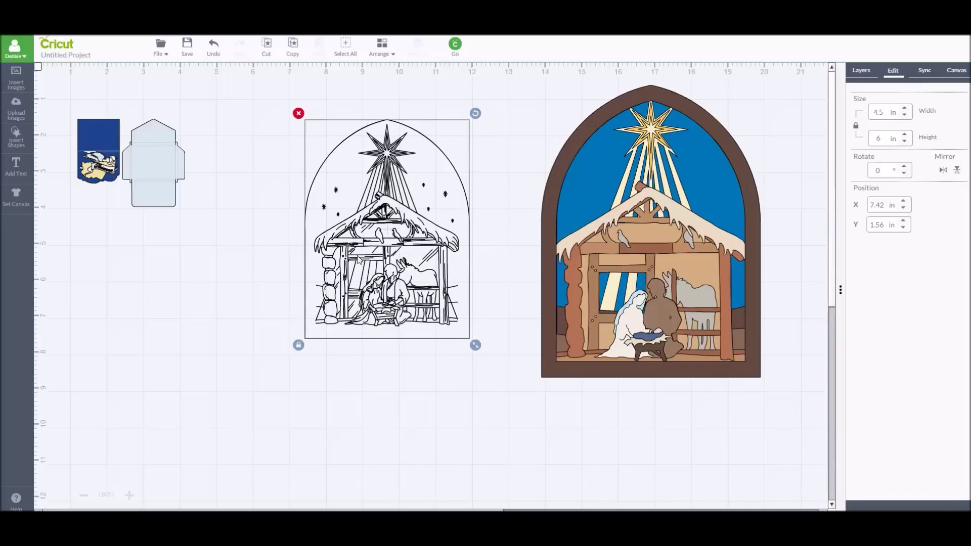
Step: Examine the layers that make up The Holy Family Nativity Draw image
click(861, 70)
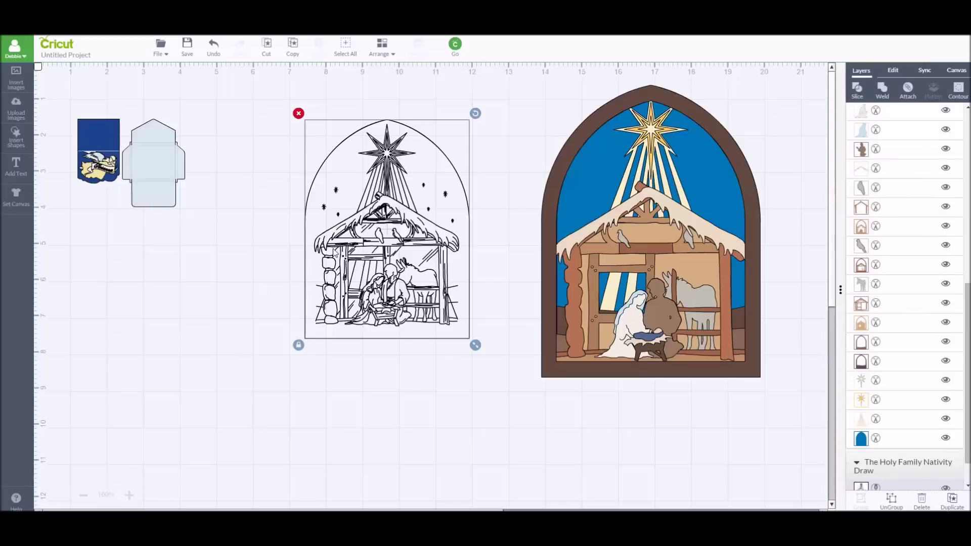
scroll(968, 416, down, 2)
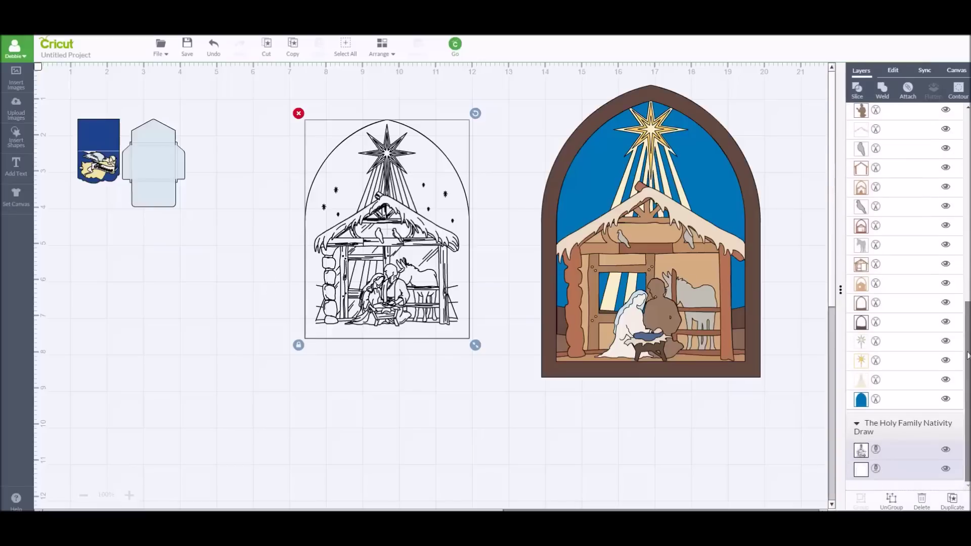
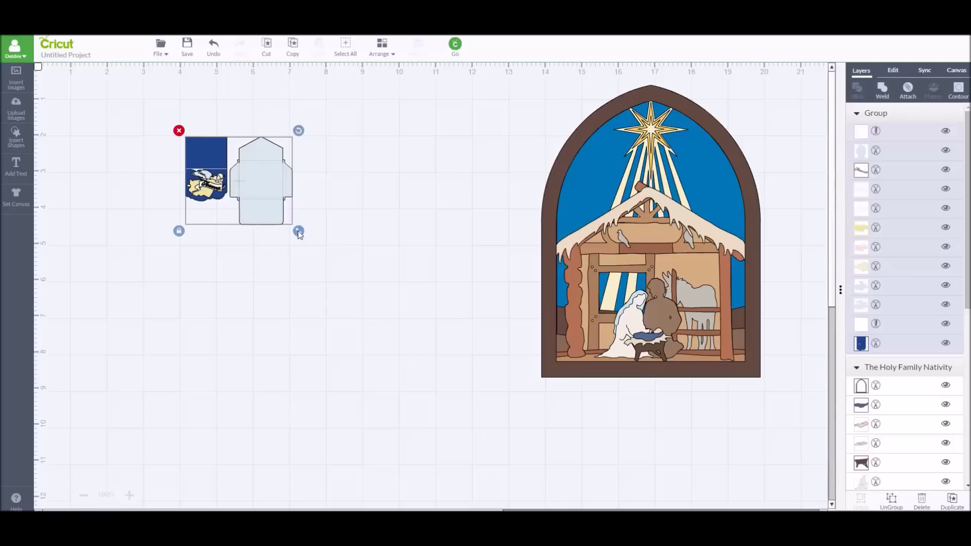
Step: Duplicate the Hosanna card and envelope group and place one copy below the layered nativity scene
drag(281, 186, 215, 160)
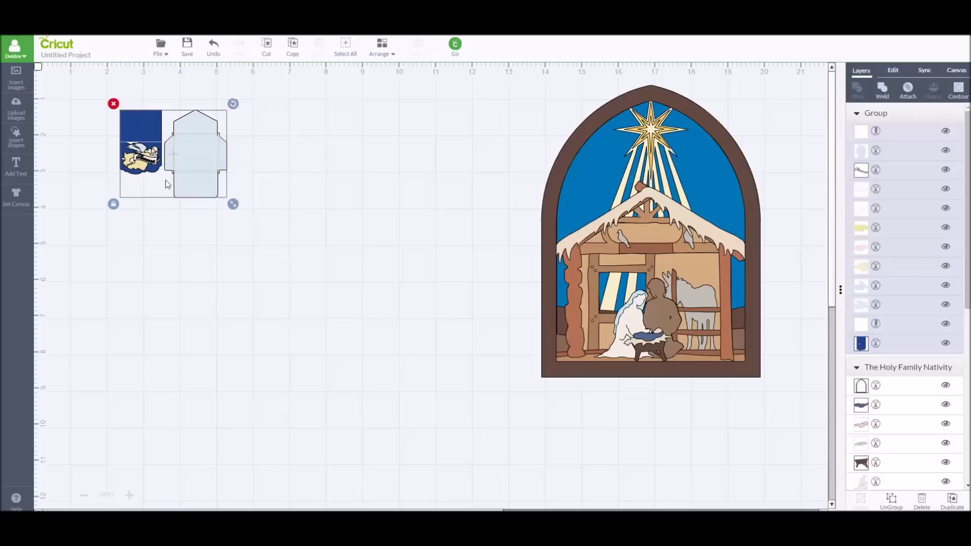
click(900, 508)
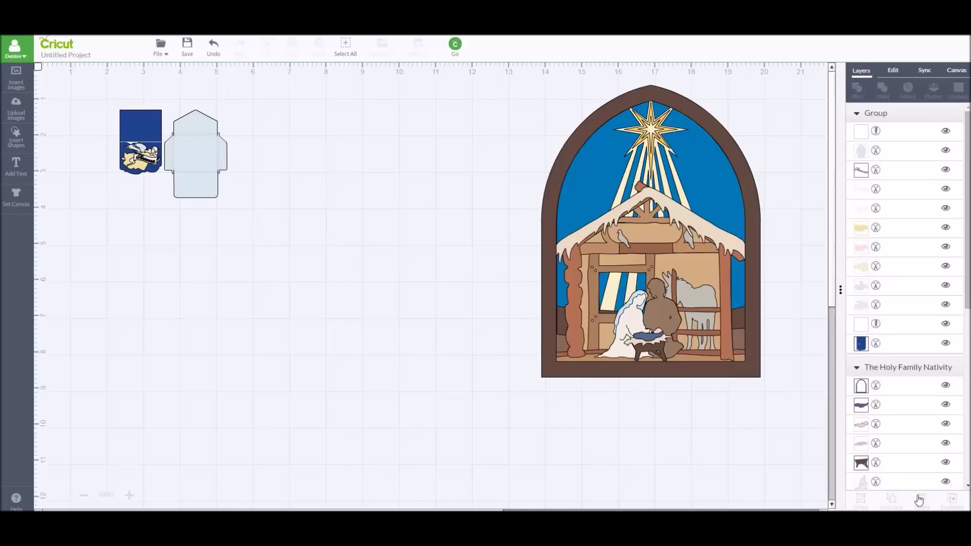
click(185, 191)
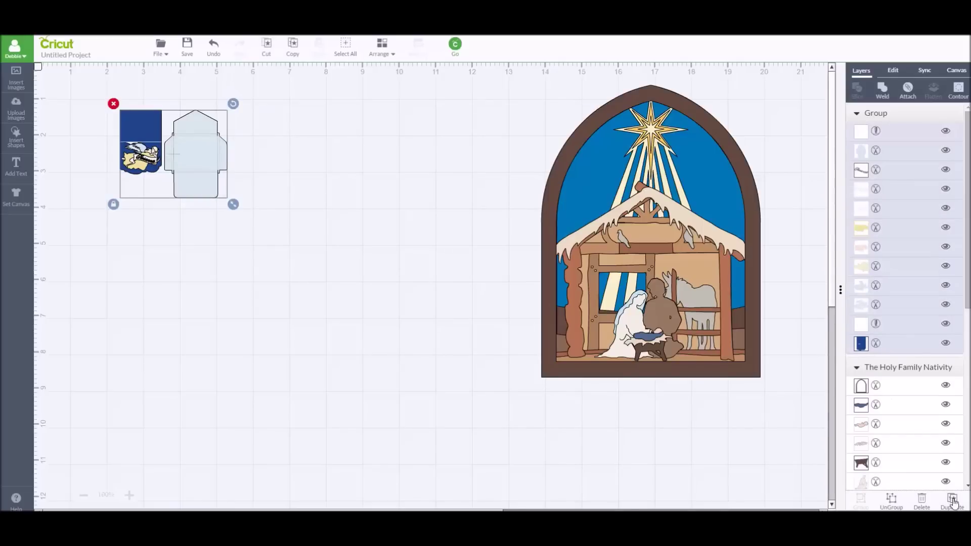
key(ctrl+d)
drag(190, 171, 667, 455)
Step: Enlarge the other Hosanna card and envelope group to about 11 in wide and place it beside the layered nativity scene
drag(204, 159, 204, 164)
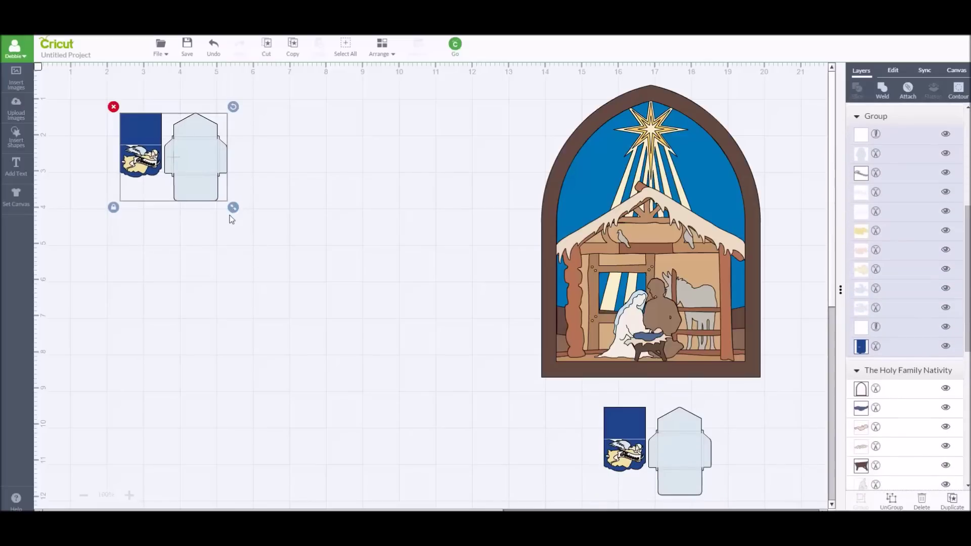
drag(234, 208, 329, 315)
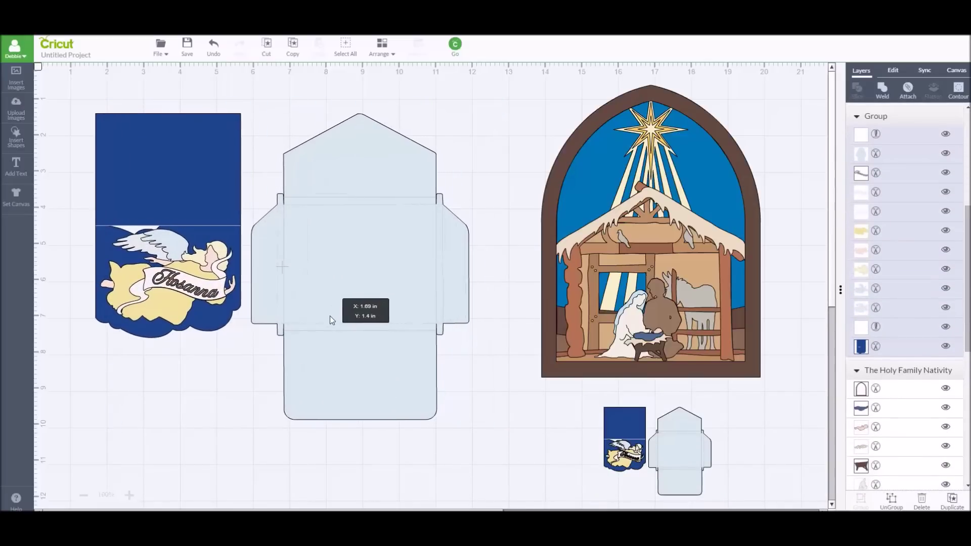
drag(475, 428, 509, 455)
drag(211, 188, 259, 174)
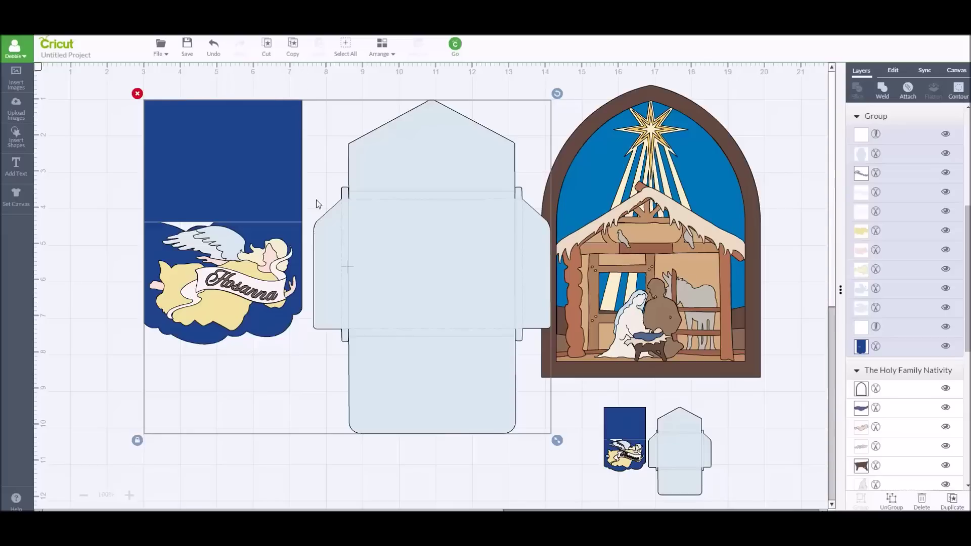
Step: Shrink the enlarged Hosanna card and envelope group slightly and place it at about X 1 in, clear of the nativity scene
drag(557, 440, 555, 441)
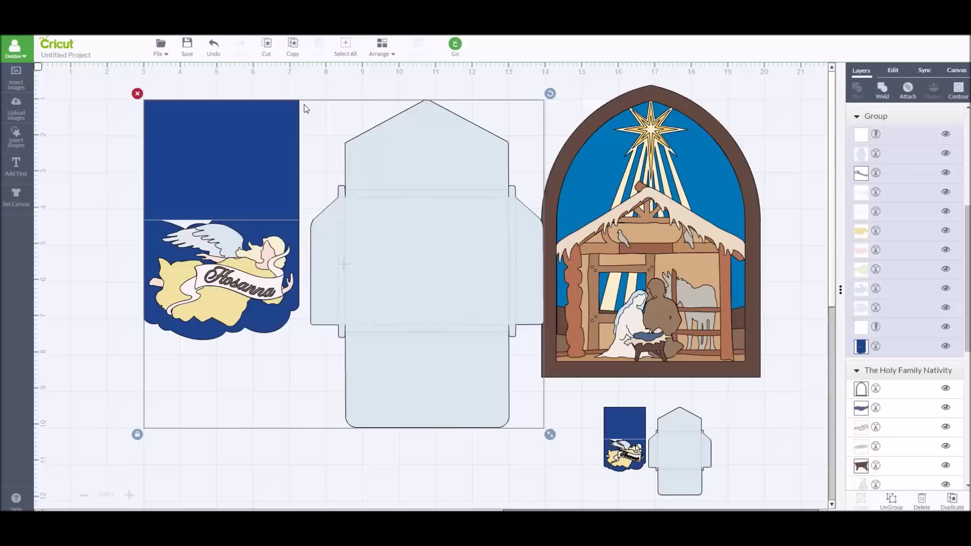
drag(443, 349, 383, 337)
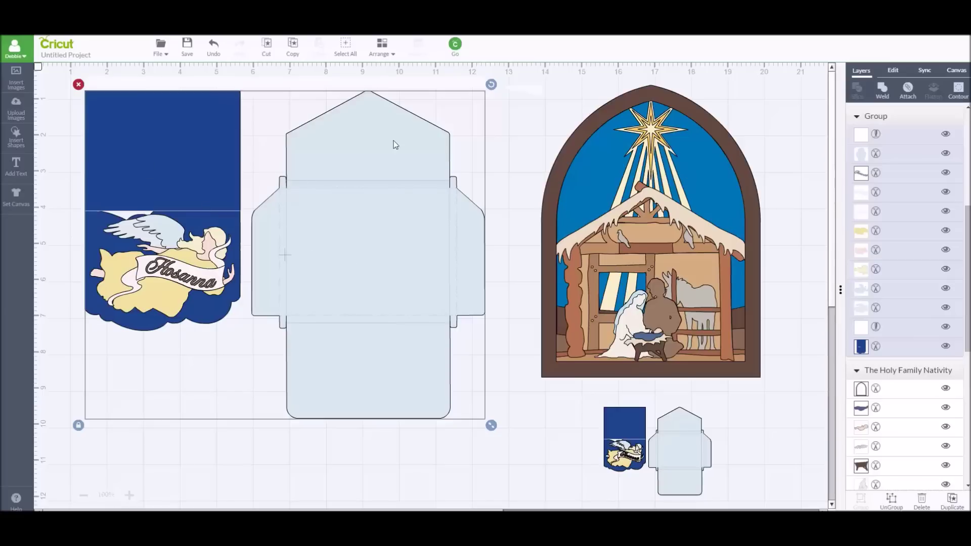
drag(375, 174, 359, 173)
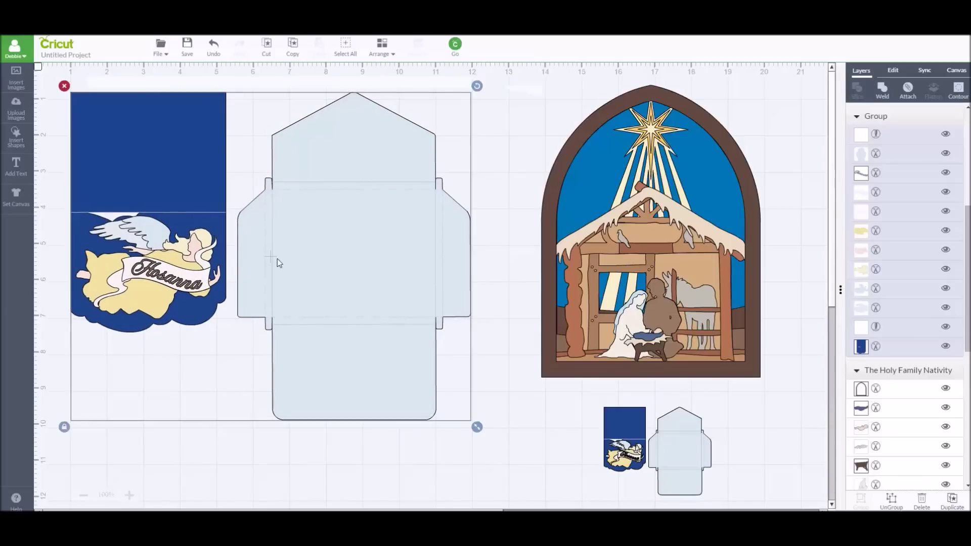
Step: Delete the enlarged Hosanna group, then move the smaller copy beside the nativity scene and enlarge it
click(64, 86)
drag(686, 437, 229, 141)
drag(260, 209, 457, 373)
drag(386, 245, 364, 241)
Step: Ungroup the Hosanna card and envelope and move the envelope away from the card, over the nativity scene's lower part
click(892, 505)
click(307, 226)
drag(307, 226, 688, 429)
mouse_move(177, 179)
mouse_down()
mouse_move(203, 184)
mouse_move(178, 180)
mouse_up()
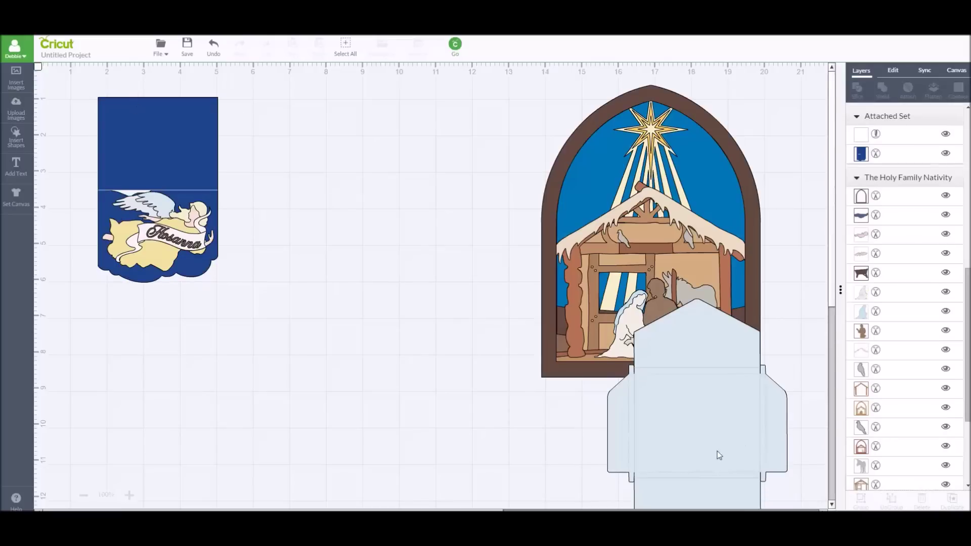
Step: Group all the Hosanna card pieces without the envelope and move the group to about X 1.43, Y 0.98 in
drag(81, 84, 250, 311)
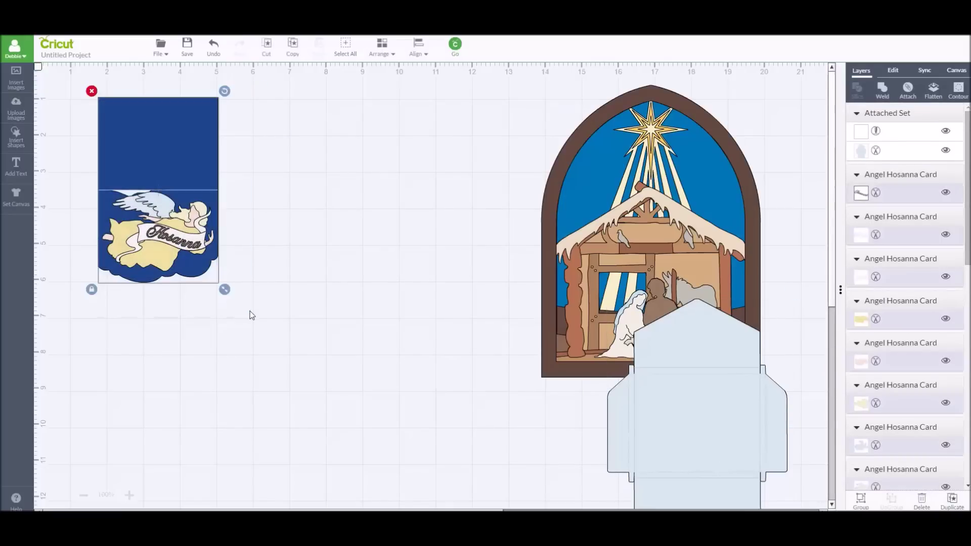
click(863, 501)
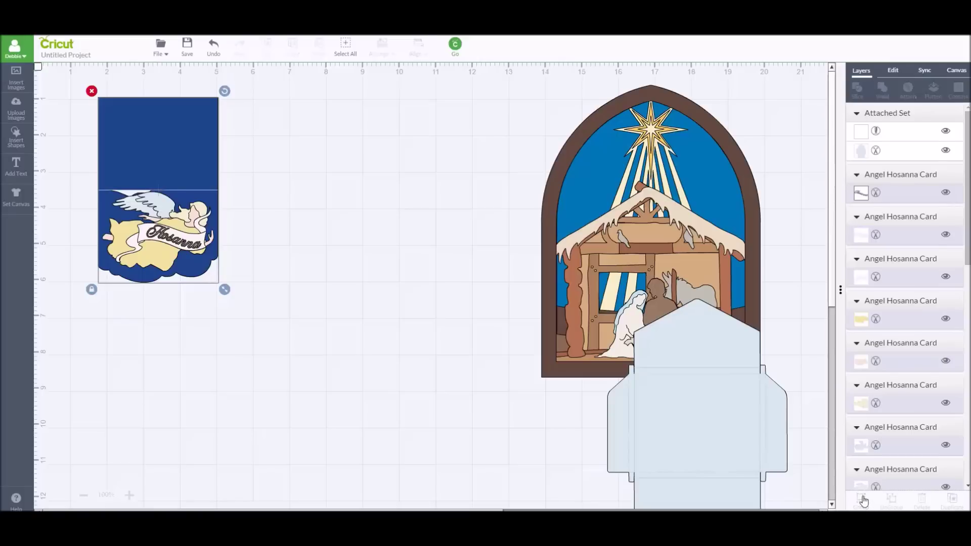
drag(207, 164, 172, 157)
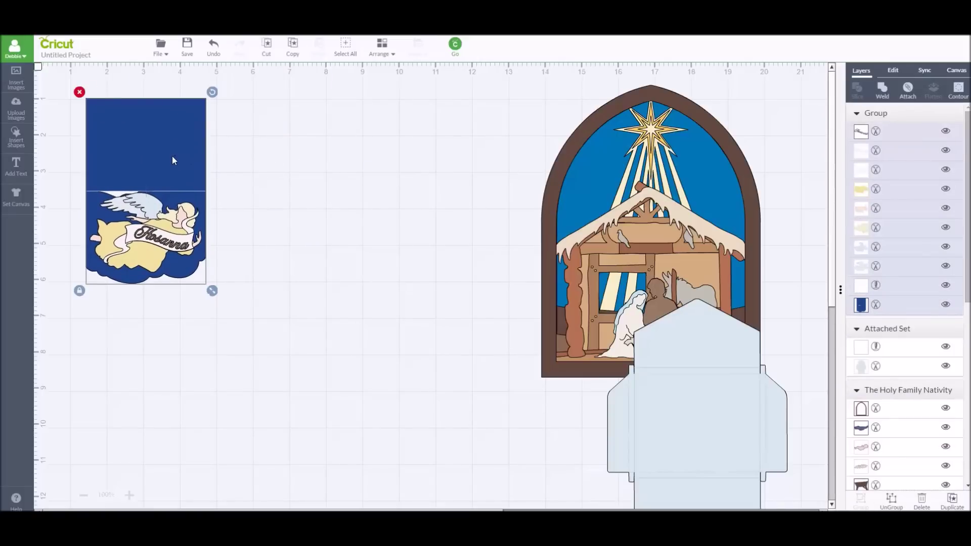
Step: Set the Hosanna card's width to 5 in and move the card to about X 2.02, Y 1.05 in
click(893, 70)
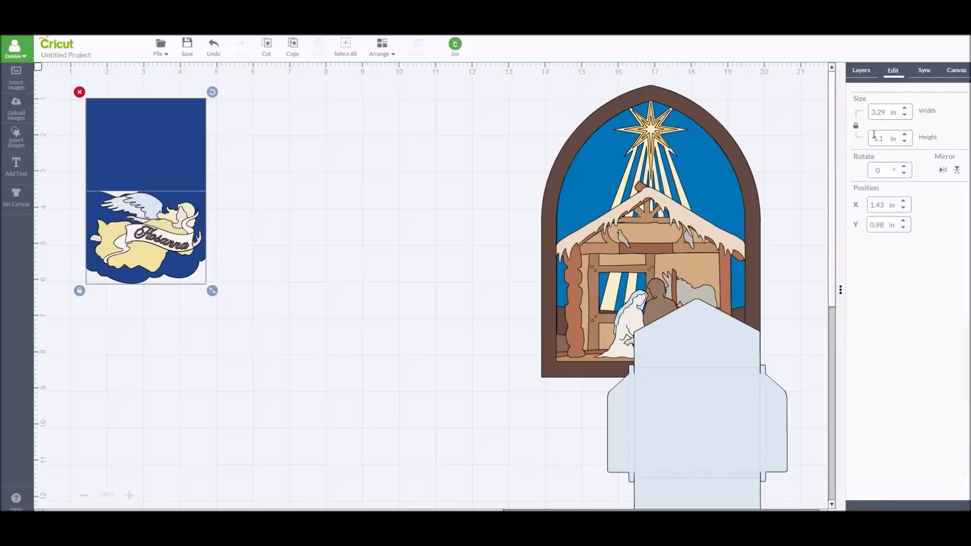
click(891, 111)
drag(876, 113, 890, 112)
text(5)
key(Return)
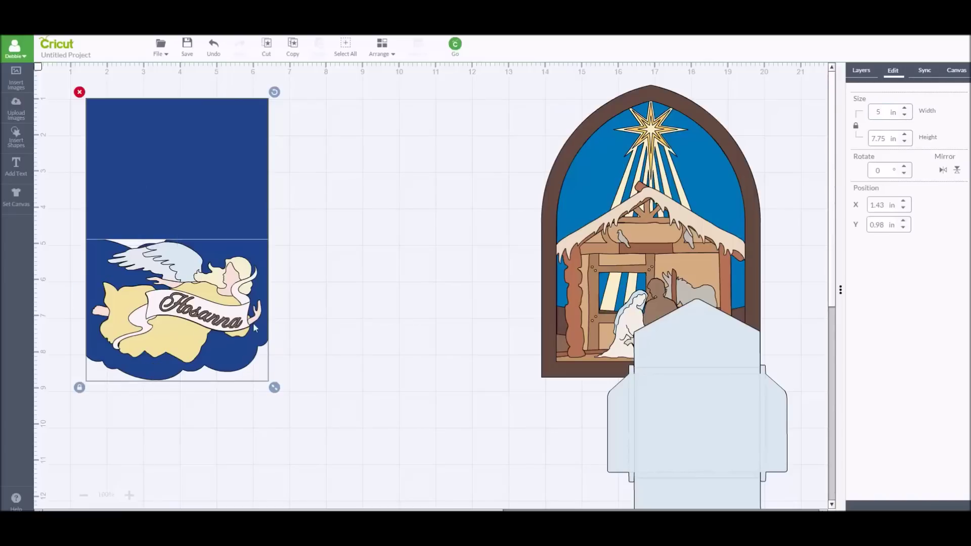
mouse_move(126, 112)
mouse_down()
mouse_move(147, 111)
mouse_move(135, 109)
mouse_up()
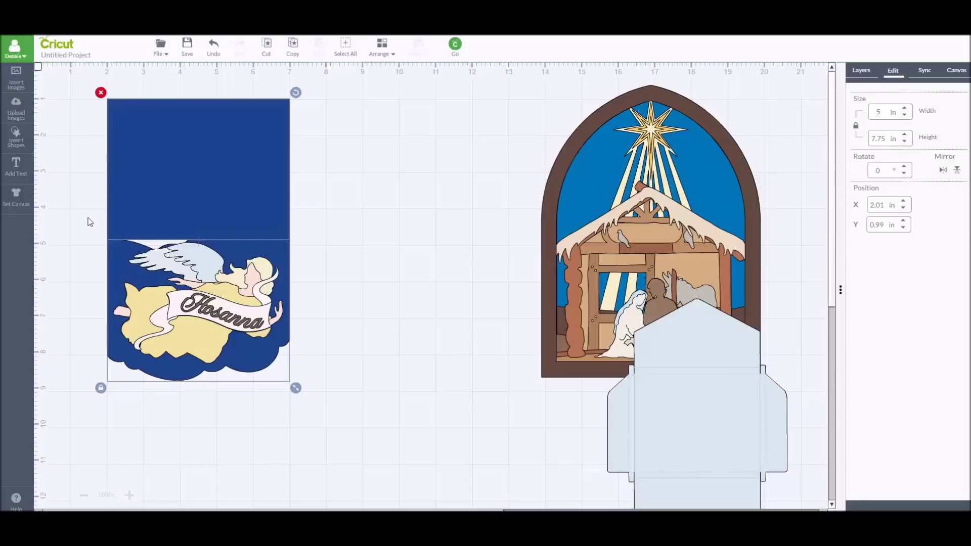
drag(90, 221, 92, 232)
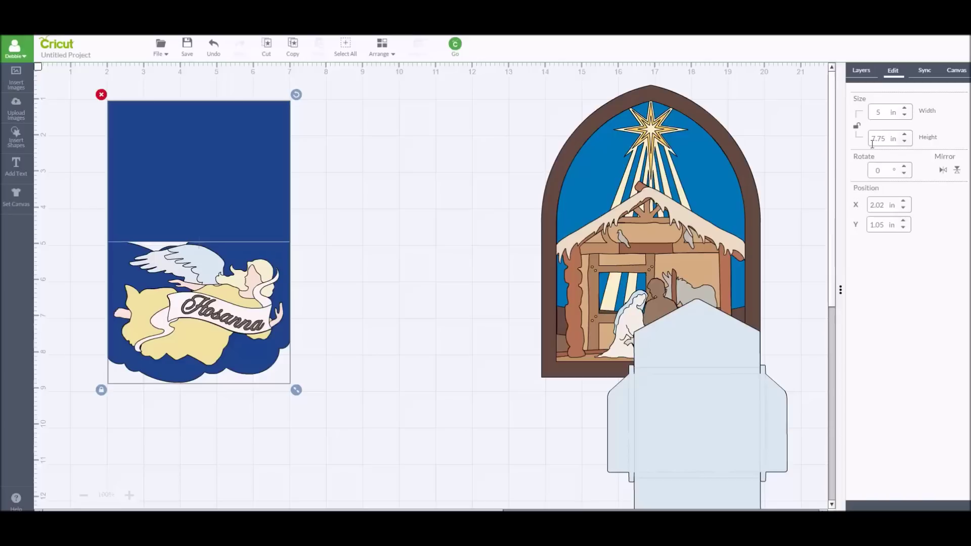
Step: Unlock the Hosanna card's proportions and set its width to 7 in and height to 10 in
double_click(882, 111)
text(7)
click(891, 134)
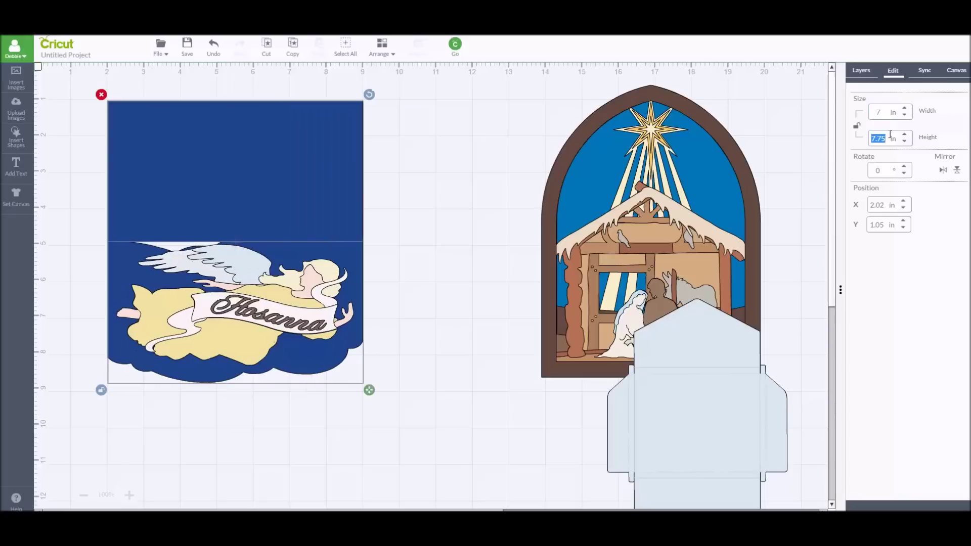
text(10)
key(Return)
Step: Lock the Hosanna card's proportions again and move it to about X 2.01, Y 0.99 in
click(411, 204)
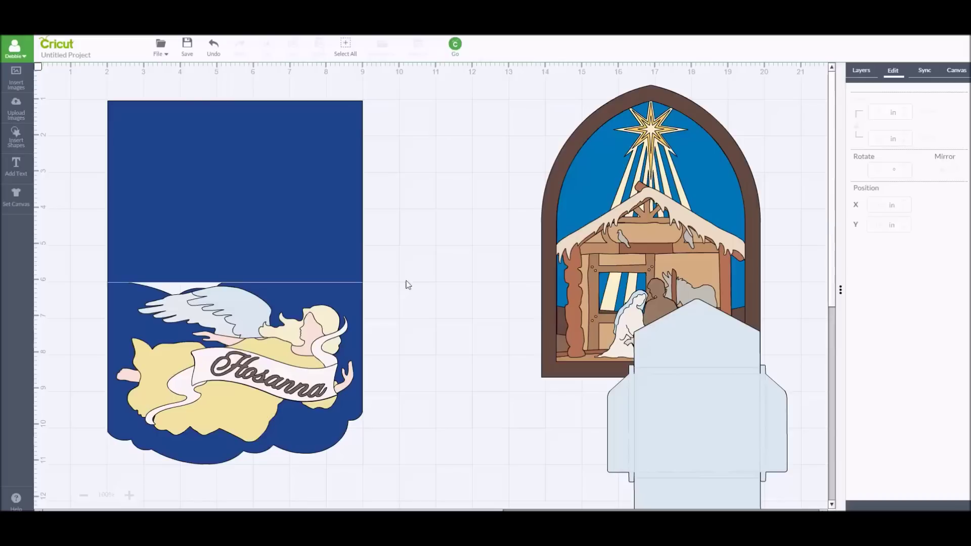
click(318, 258)
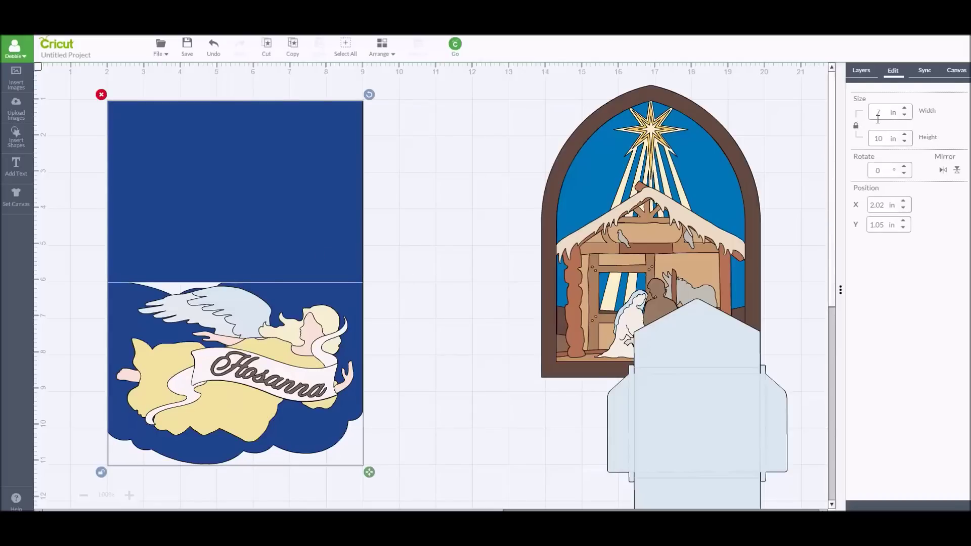
drag(305, 238, 284, 228)
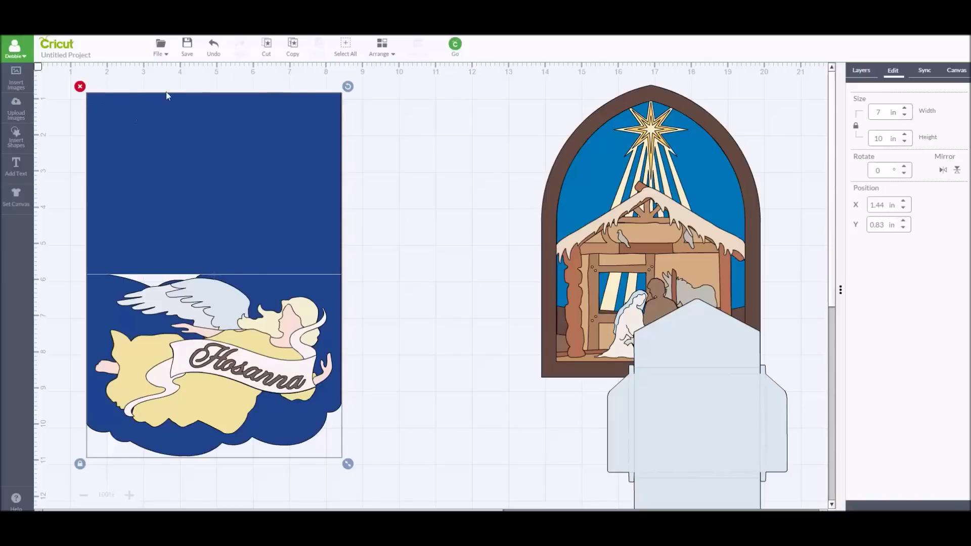
drag(176, 125, 195, 128)
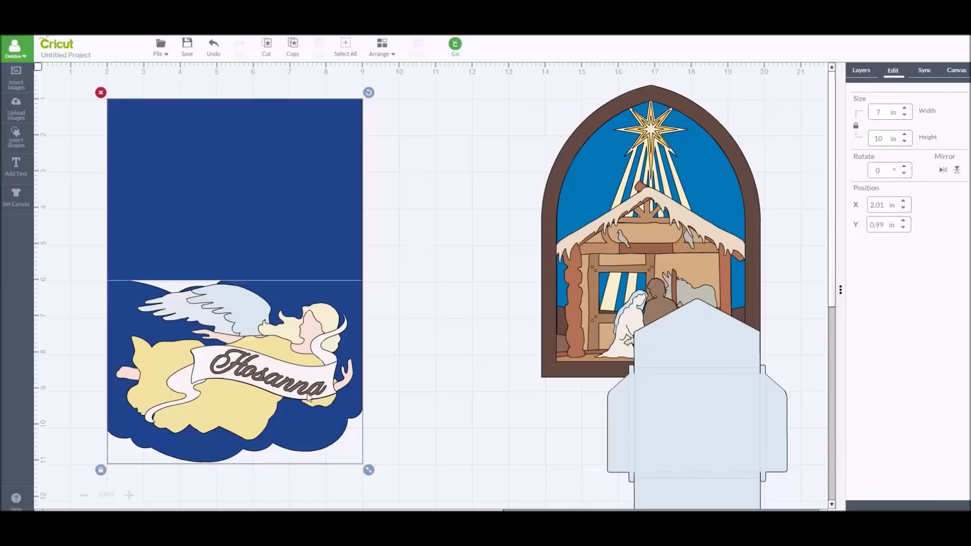
Step: Place the envelope beside the Hosanna card and enlarge it to about 8.67 by 12.18 in, with the card at about X 0.38, Y 0.47 in
drag(722, 439, 487, 236)
drag(157, 227, 107, 216)
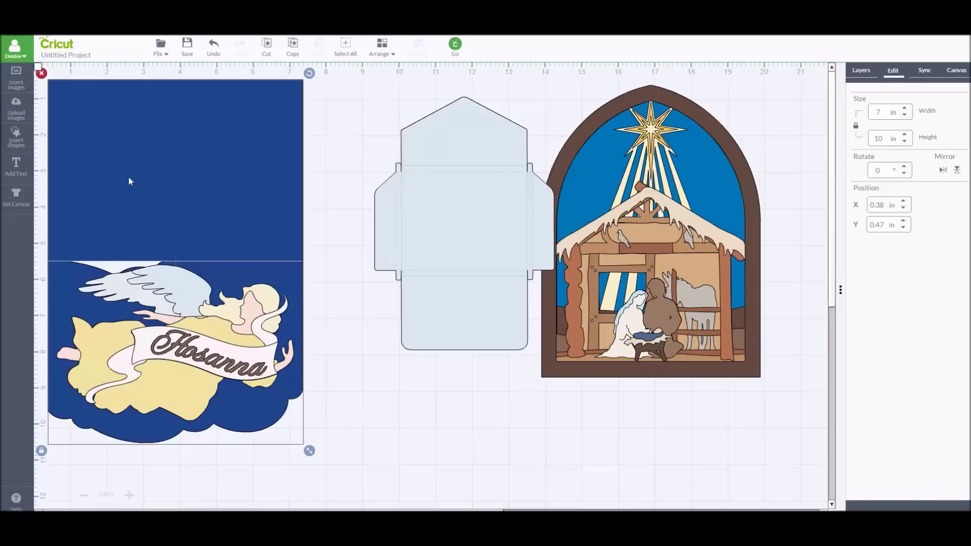
drag(469, 239, 470, 238)
drag(561, 356, 691, 508)
drag(534, 204, 481, 180)
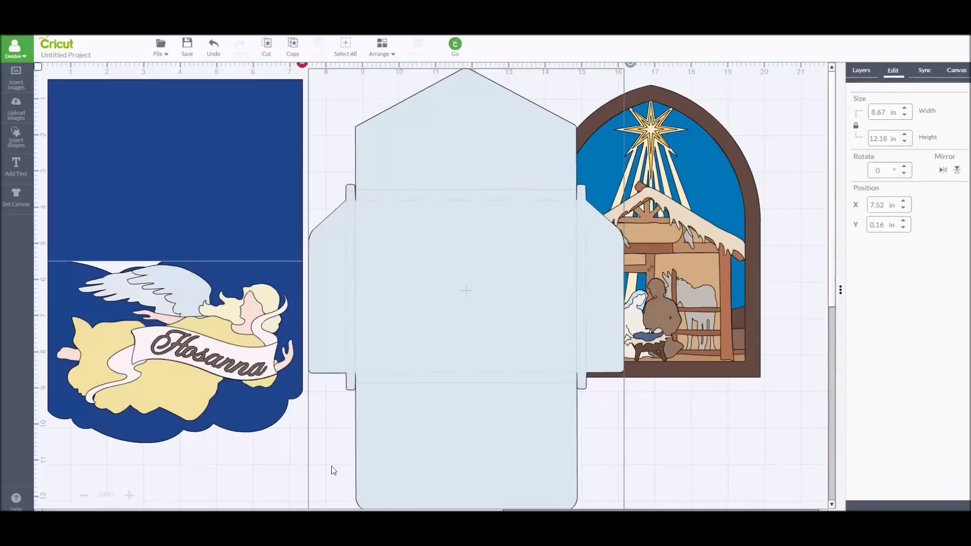
Step: Enlarge the envelope well beyond the card's size and place the Hosanna card on top of it
click(84, 496)
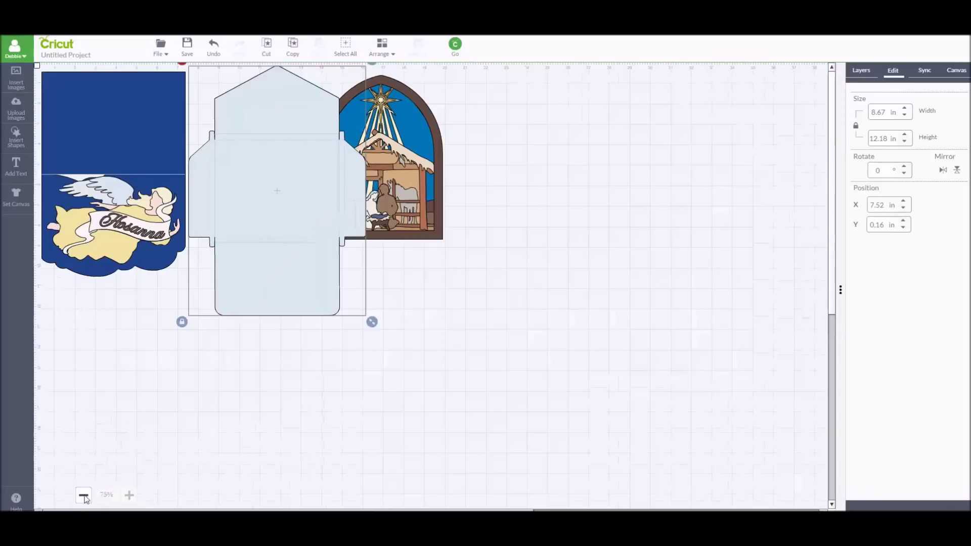
drag(373, 323, 519, 381)
drag(126, 96, 327, 231)
scroll(529, 366, down, 2)
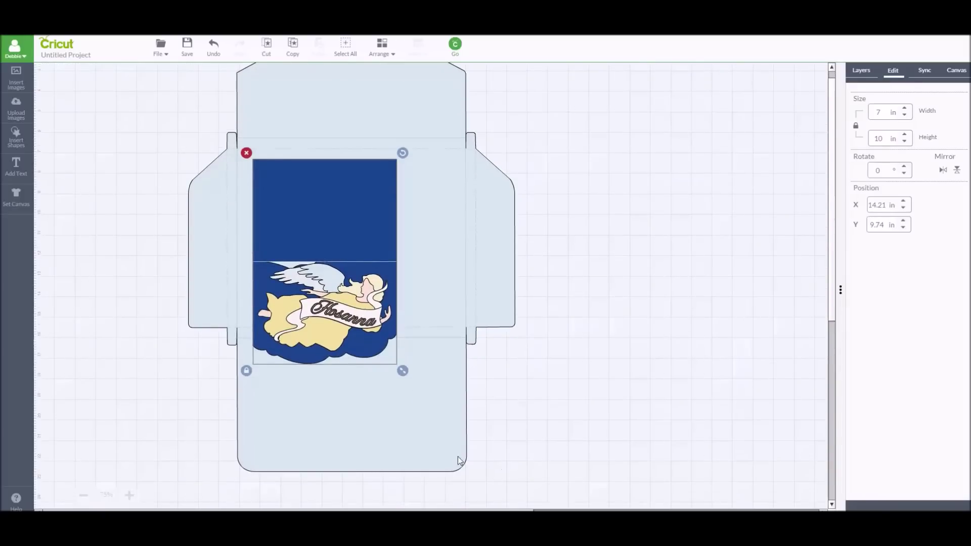
Step: Shrink the envelope closer to the Hosanna card's width and reposition the card on it at about X 12.66, Y 7.17 in
click(457, 456)
drag(514, 472, 457, 445)
drag(353, 250, 334, 217)
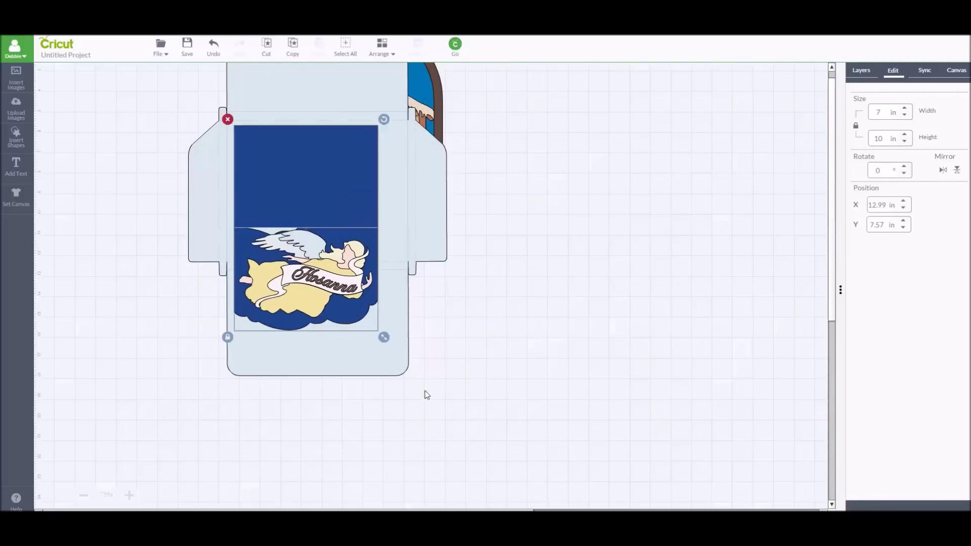
click(407, 377)
drag(452, 383, 430, 349)
drag(345, 319, 341, 312)
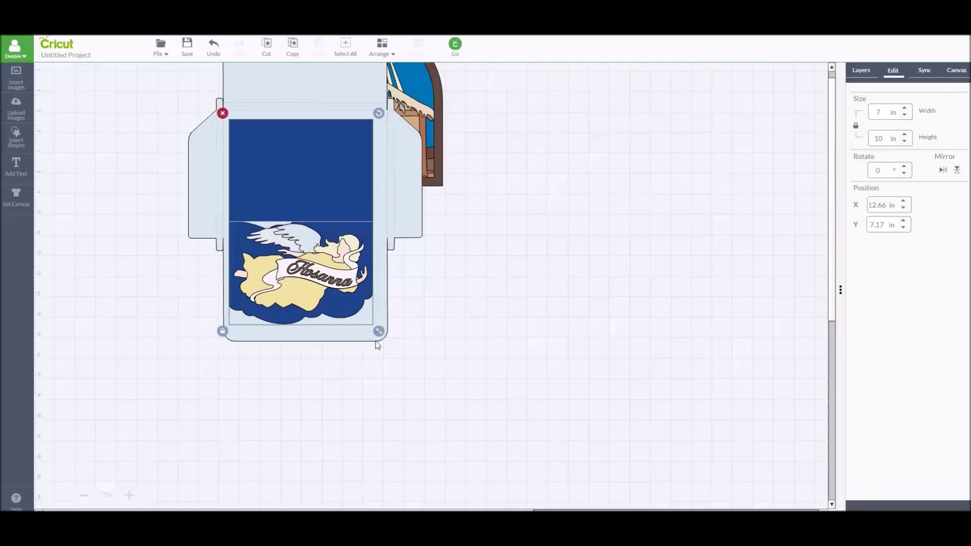
Step: Reduce the envelope a little more and align the Hosanna card on it at about X 9, Y 4.5 in
click(405, 339)
scroll(358, 190, up, 2)
click(358, 191)
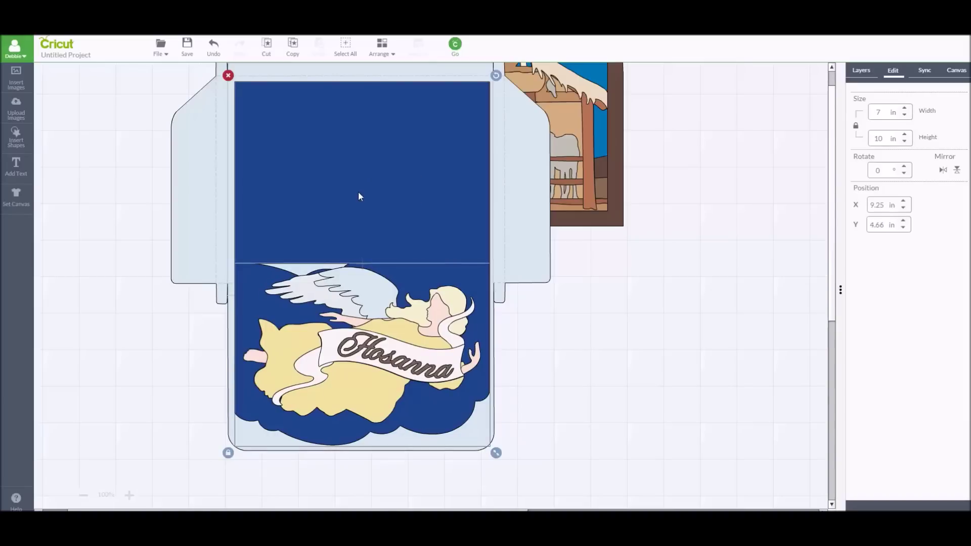
drag(358, 192, 354, 242)
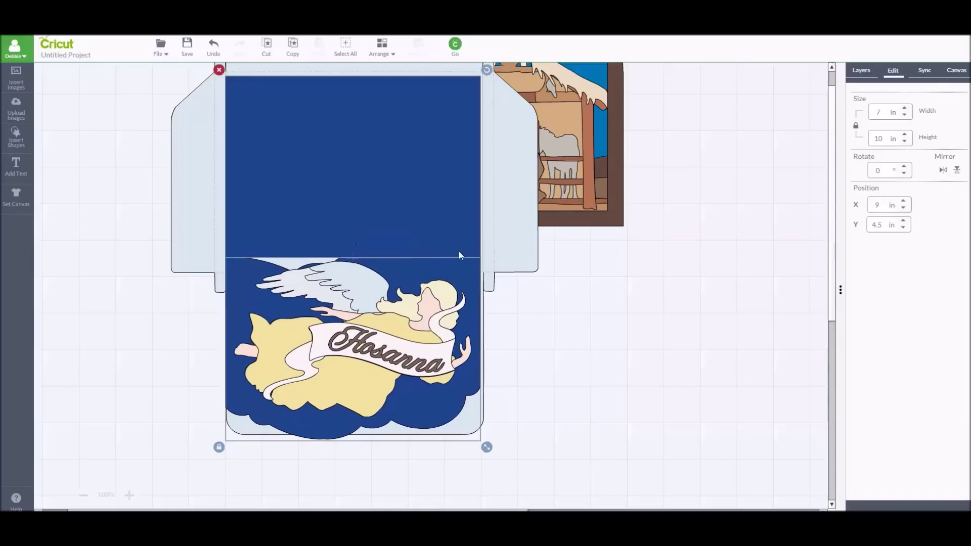
Step: Enlarge the envelope slightly so it clears the card's sides and move the Hosanna card to about X 9.21, Y 4.66 in
shift+click(511, 263)
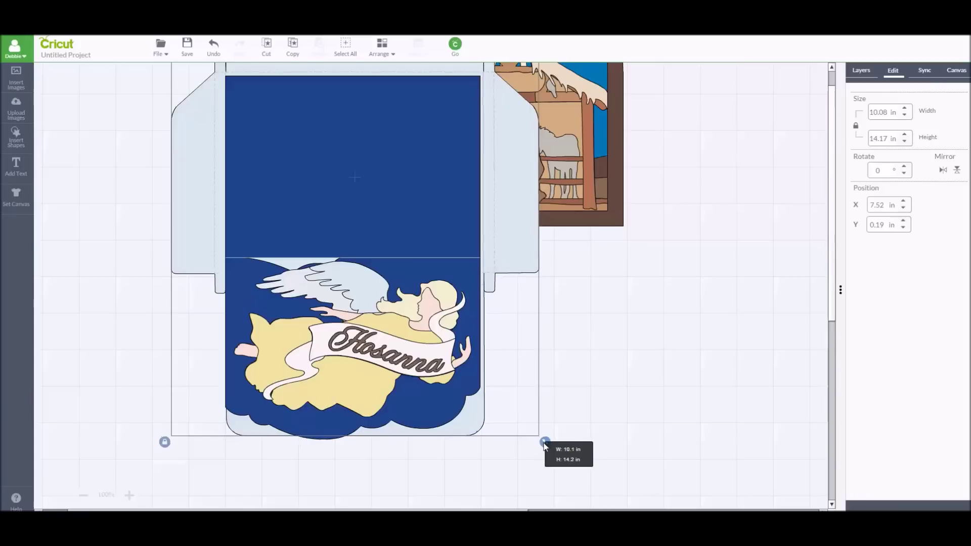
drag(418, 232, 421, 237)
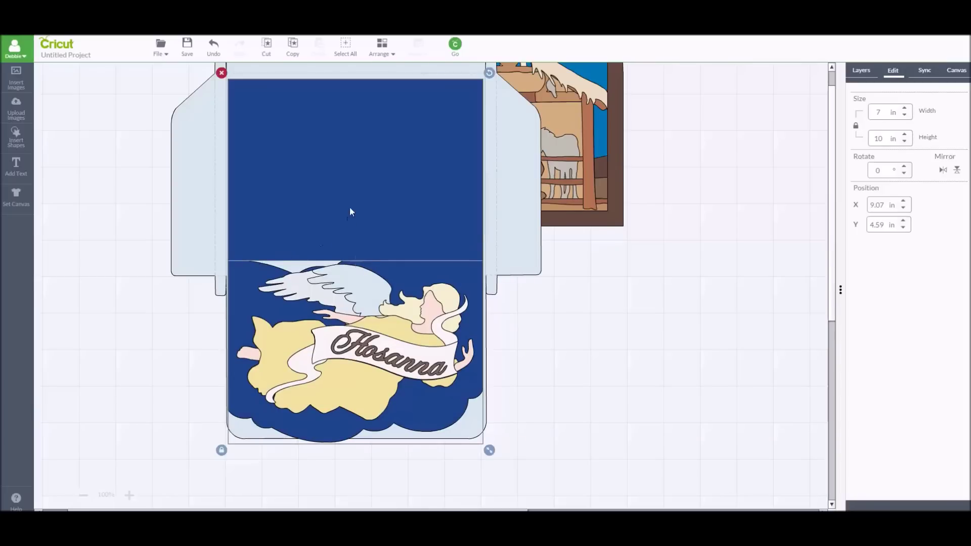
drag(354, 202, 353, 200)
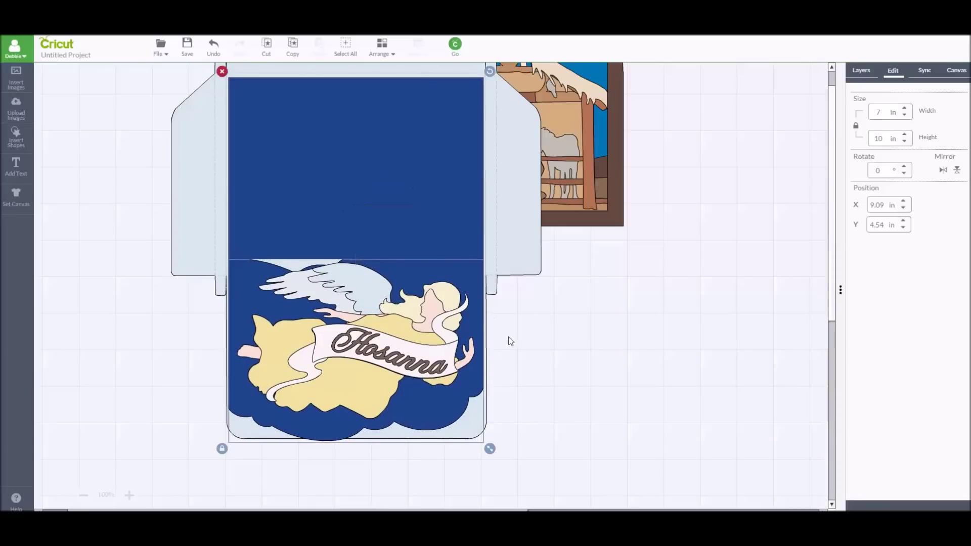
drag(490, 448, 550, 445)
key(ctrl+z)
drag(400, 212, 407, 215)
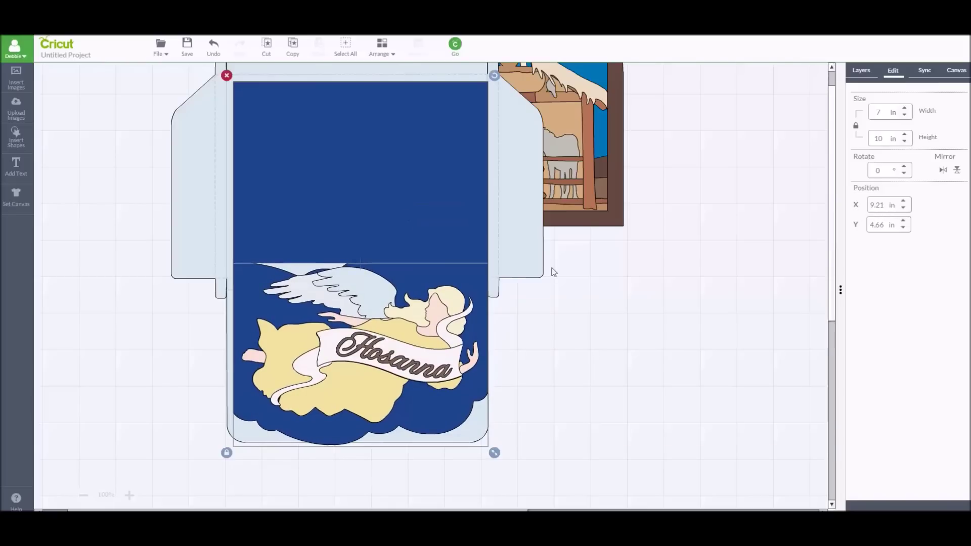
Step: Delete the Hosanna card and its envelope from the canvas
click(597, 301)
drag(825, 157, 816, 114)
scroll(173, 404, up, 3)
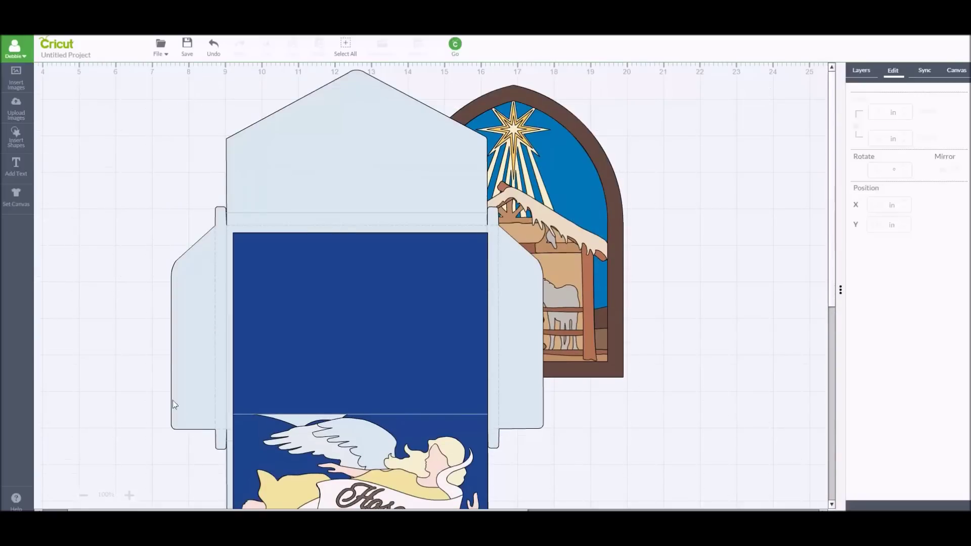
click(322, 354)
key(Delete)
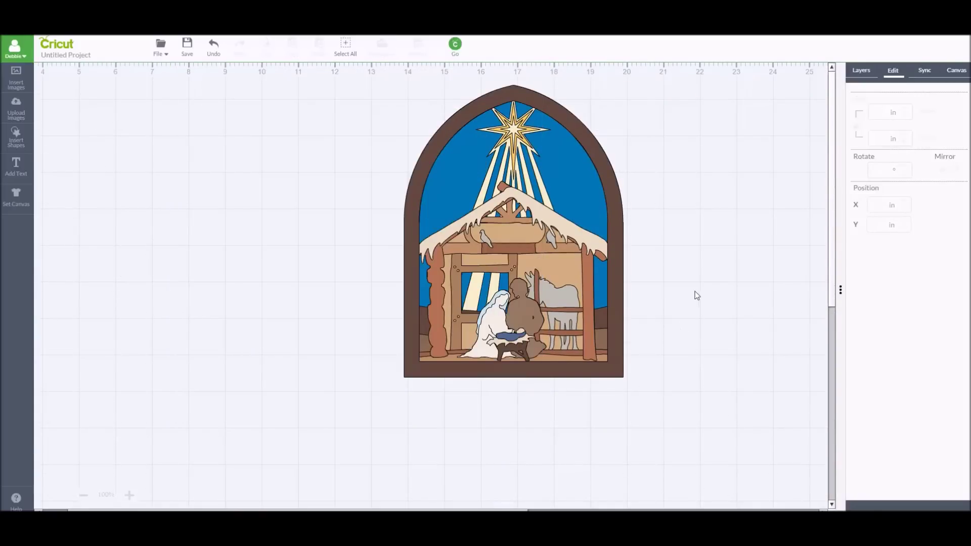
Step: Move the layered nativity scene to about X 5.7 in and display its layers
drag(526, 268, 228, 275)
click(579, 287)
click(863, 71)
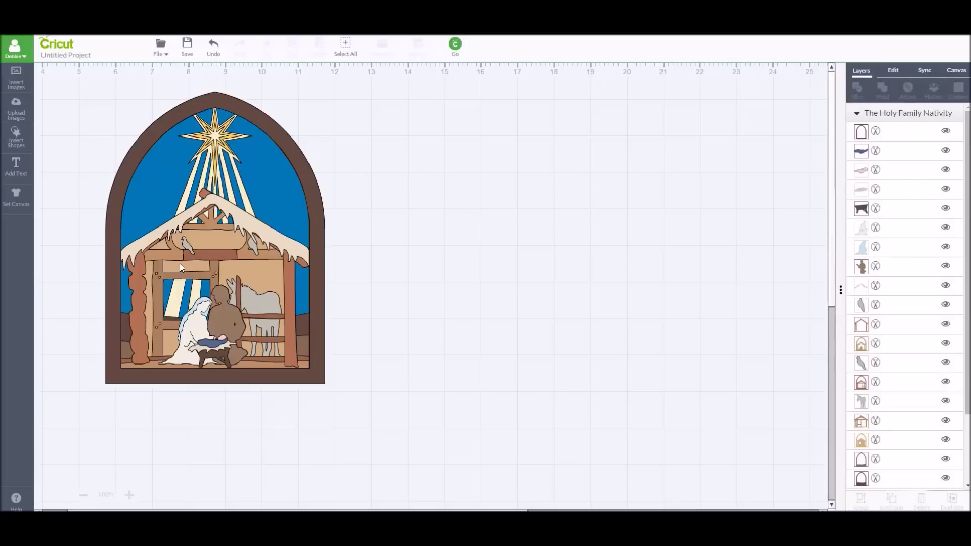
Step: Send the nativity scene to the cutting mat preview
click(455, 45)
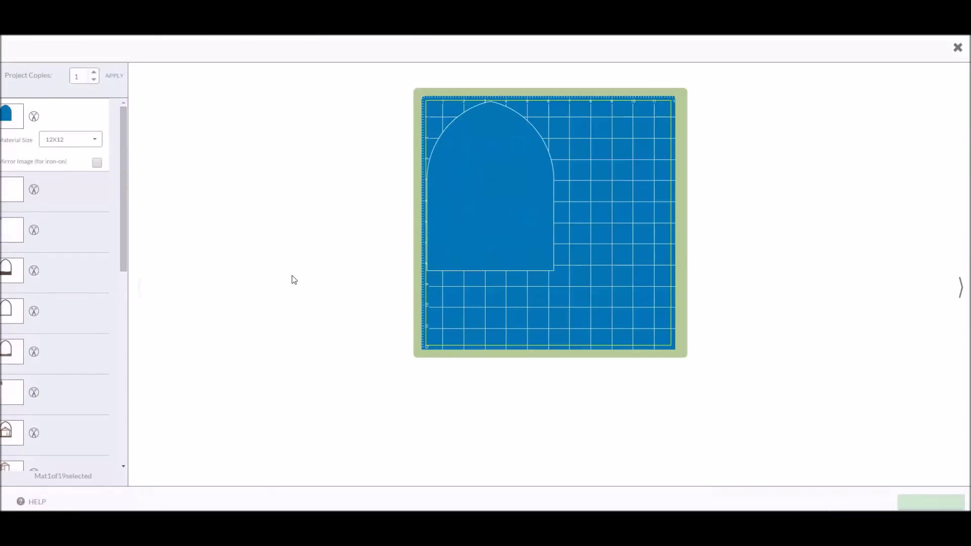
drag(123, 120, 100, 117)
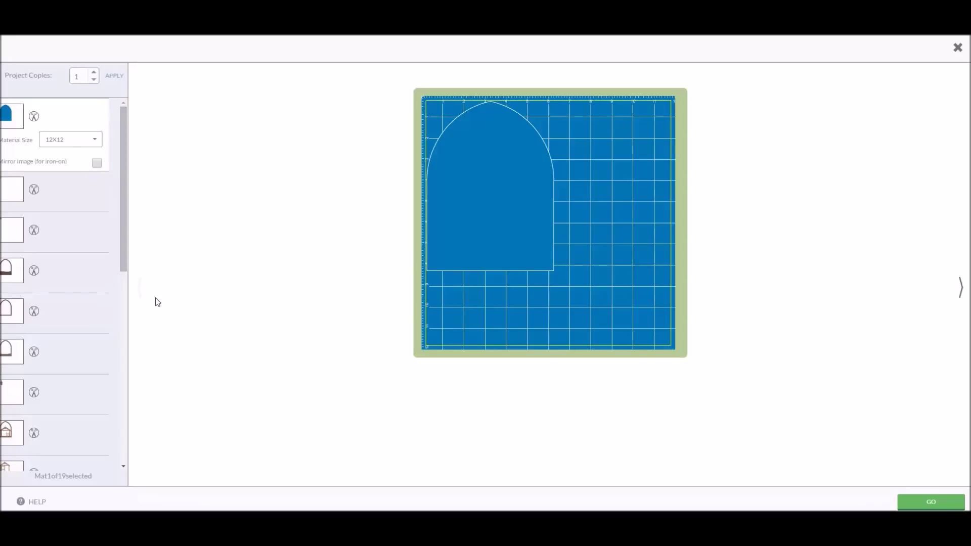